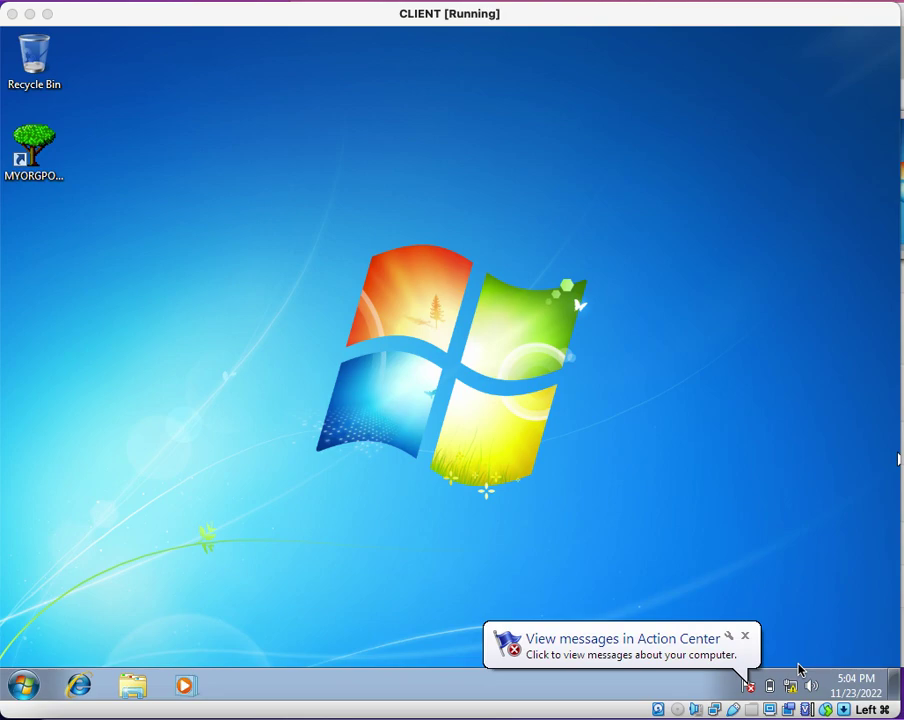
Focus the running CLIENT VM window showing the Windows 7 desktop
left_click(444, 355)
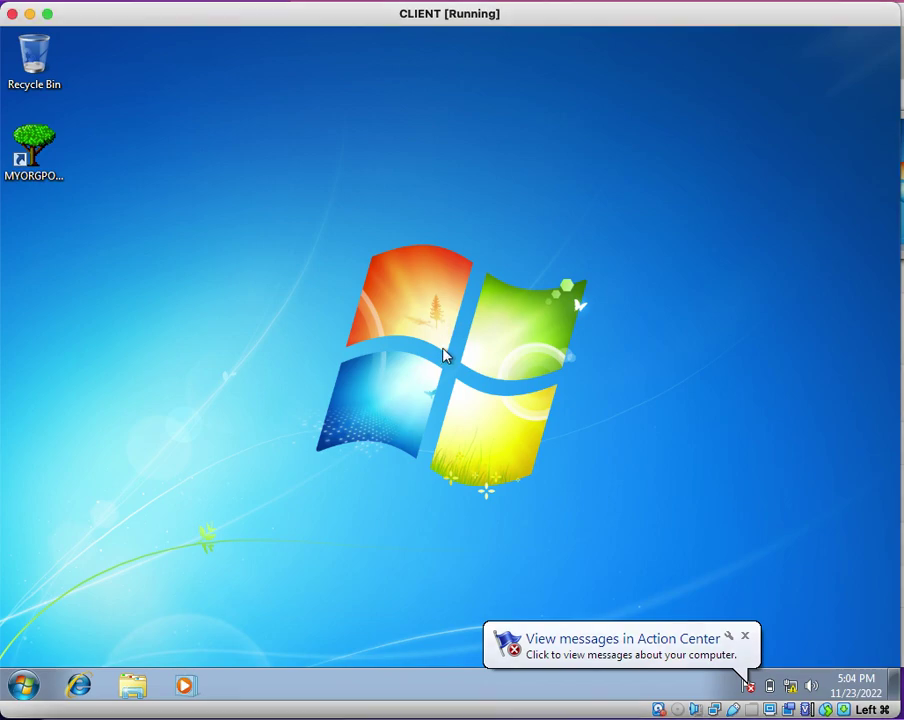
Send Ctrl-Alt-Del to the CLIENT VM and log the Windows 7 user off
left_click(268, 0)
mouse_move(282, 14)
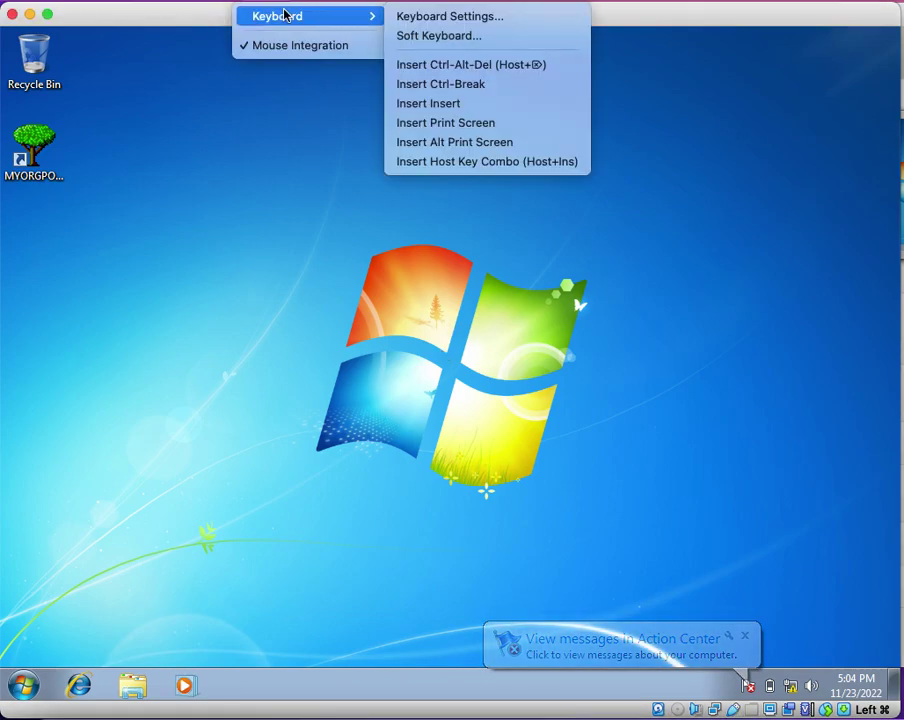
left_click(466, 64)
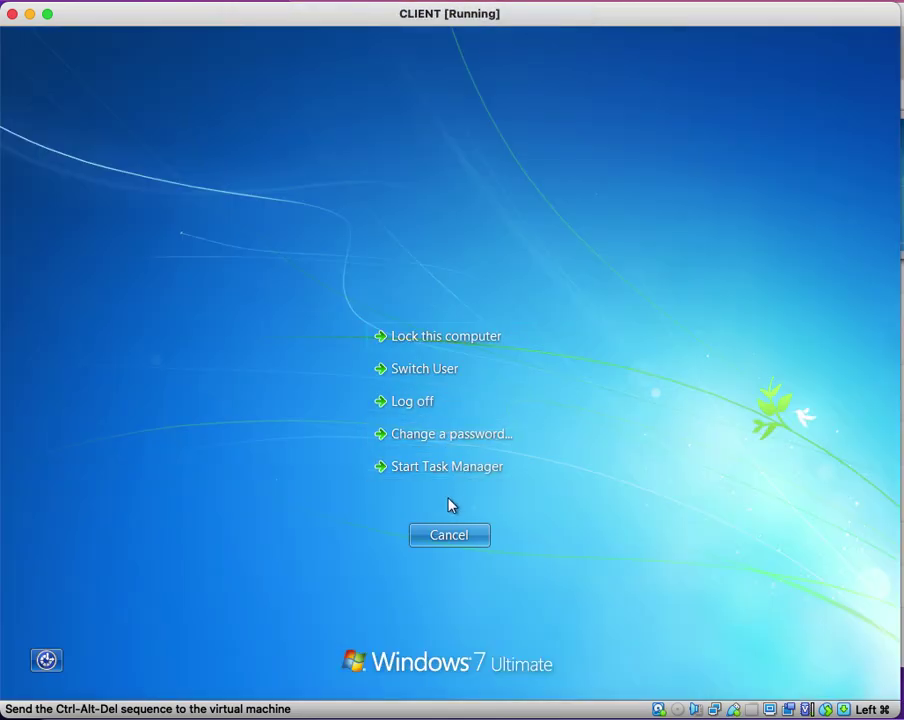
left_click(422, 410)
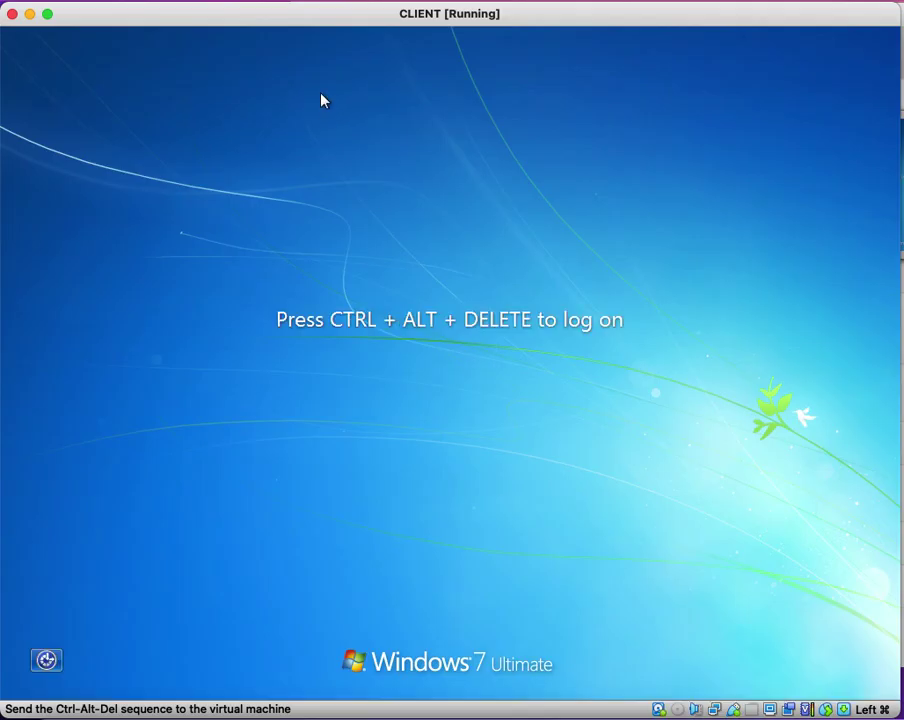
Send Ctrl-Alt-Del to the VM to reach the domain user's password prompt
left_click(287, 8)
mouse_move(331, 15)
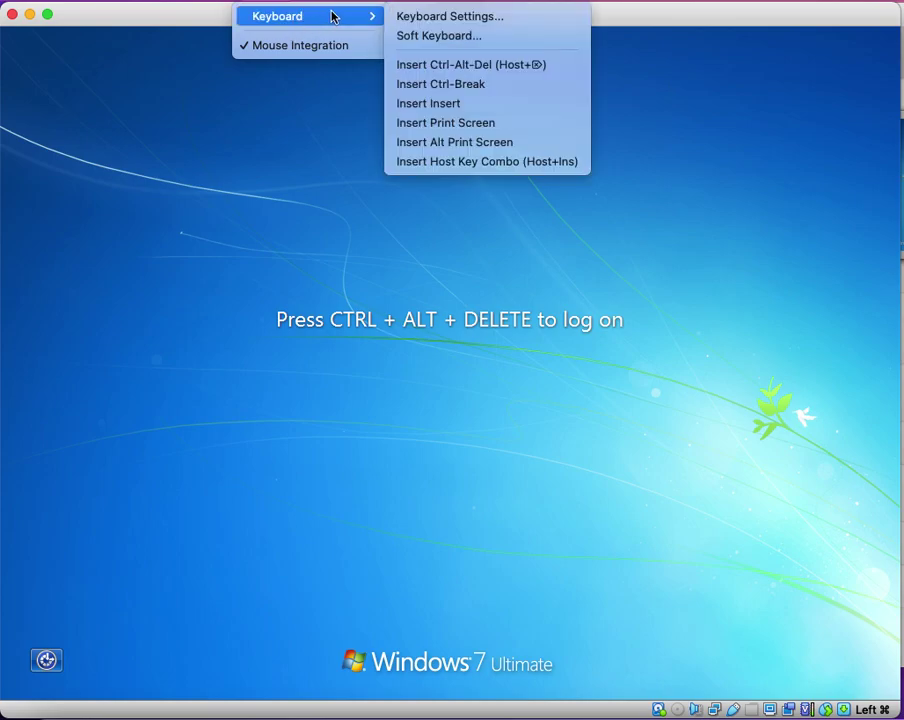
left_click(501, 72)
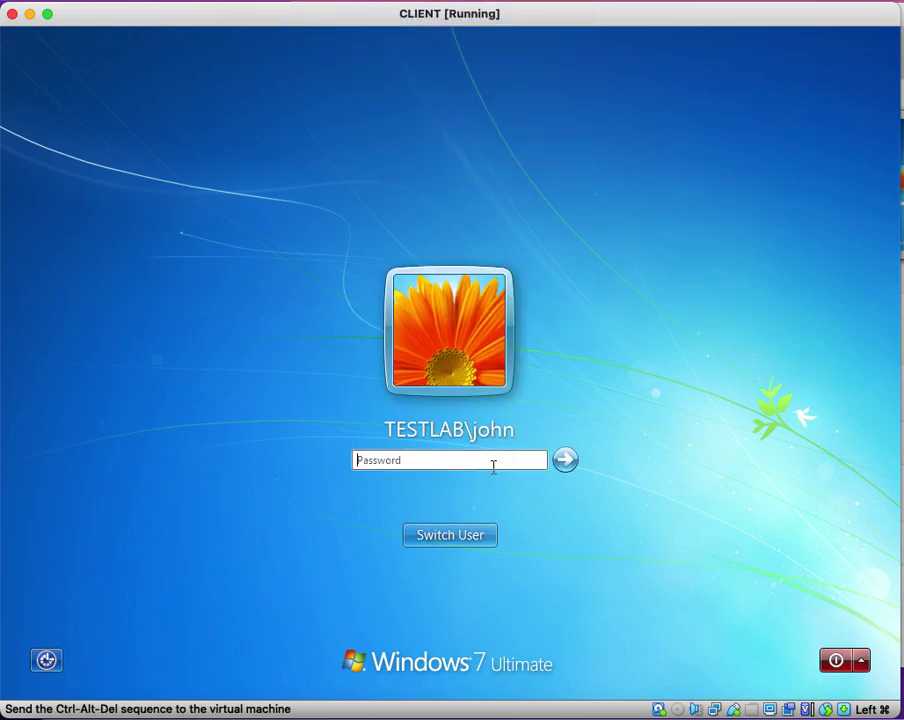
Submit wrong passwords for the domain user, dismissing the incorrect-password error
type("•••••")
key("Return")
key("Return")
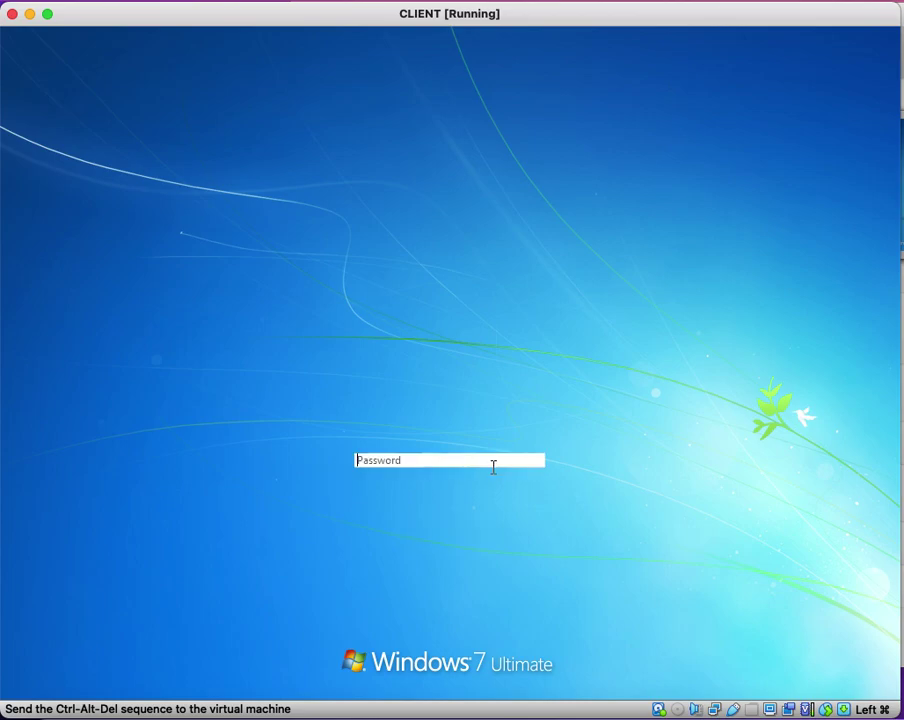
type("••••")
key("Return")
key("Return")
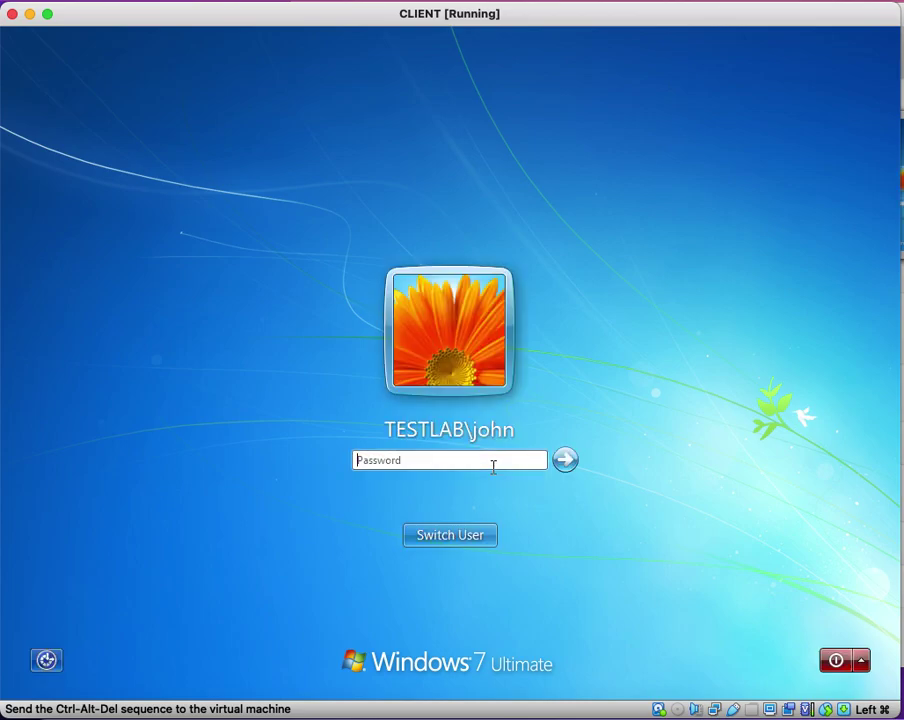
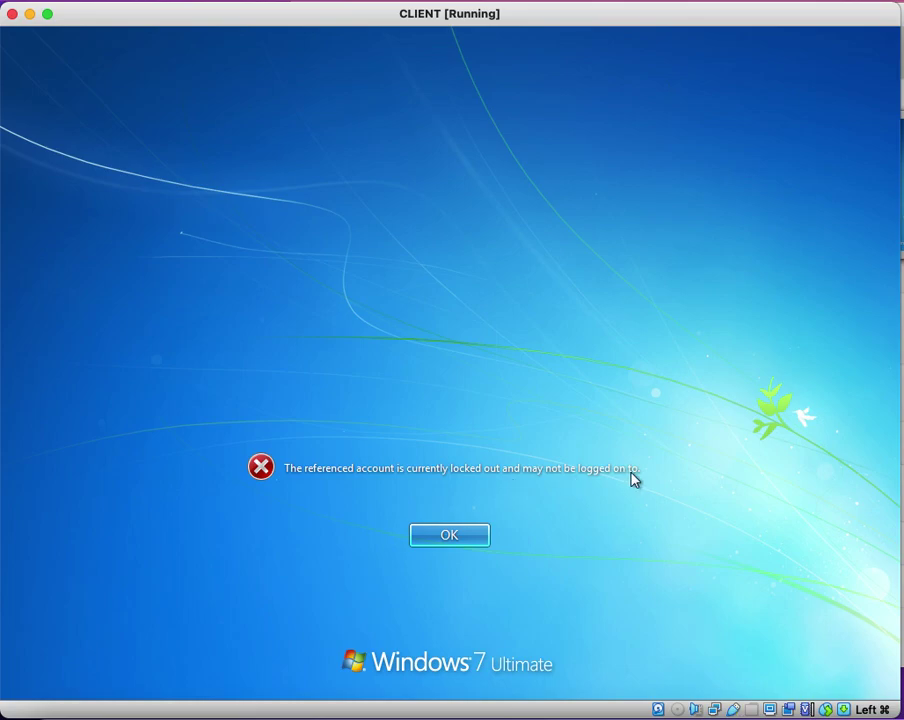
On the DOMAINCONTROLLER VM, run dsa.msc in PowerShell to launch Active Directory Users and Computers
left_click(897, 566)
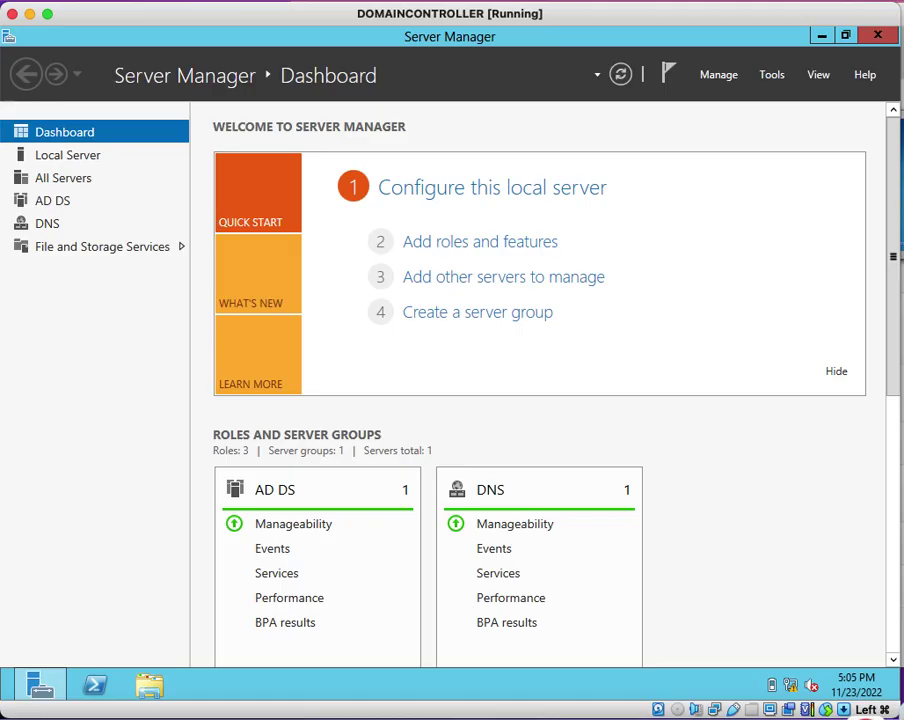
left_click(824, 34)
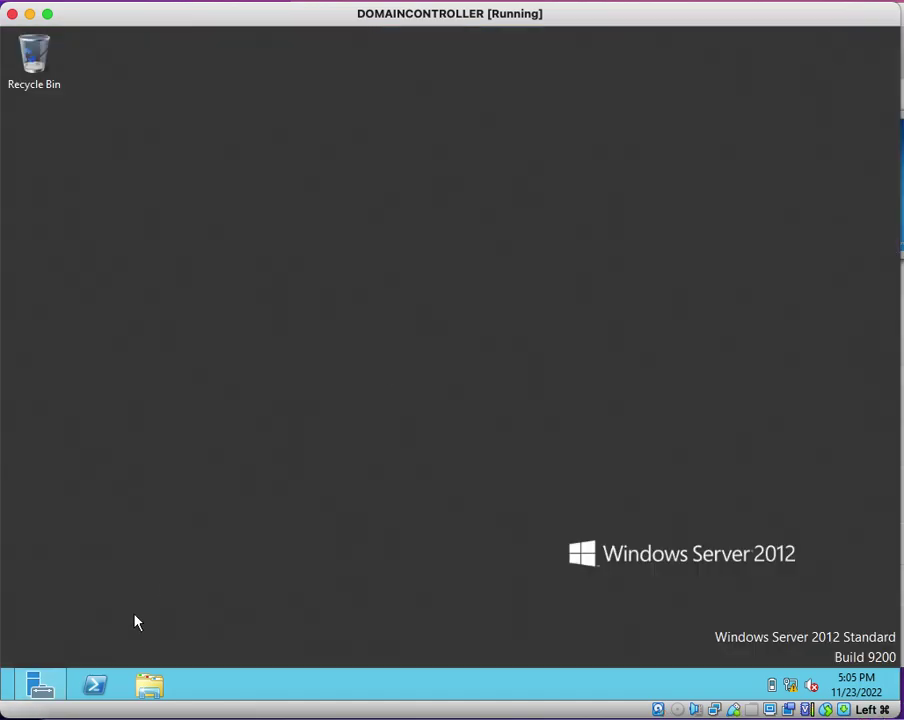
left_click(95, 685)
left_click(312, 360)
type("dsa.msc")
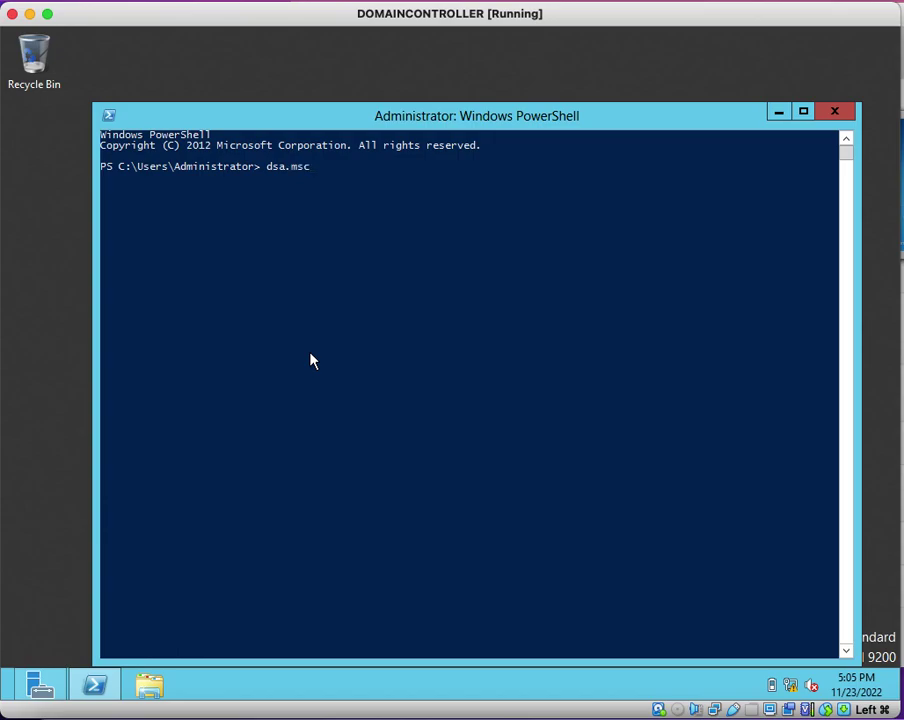
key("Return")
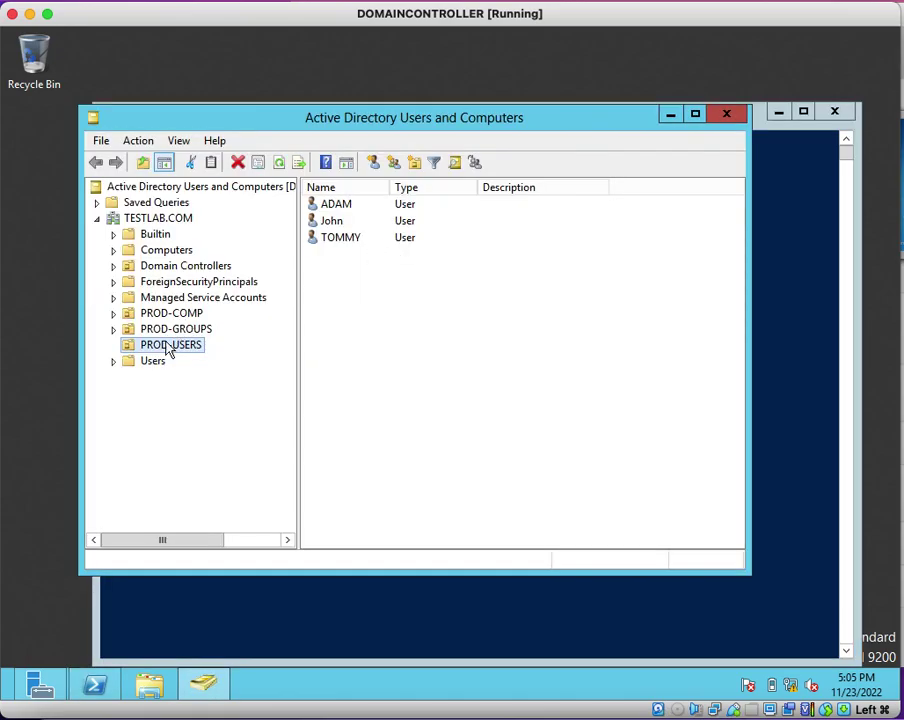
In PROD-USERS, tick Unlock account on the locked-out user's Account tab and apply it
left_click(162, 350)
key("Escape")
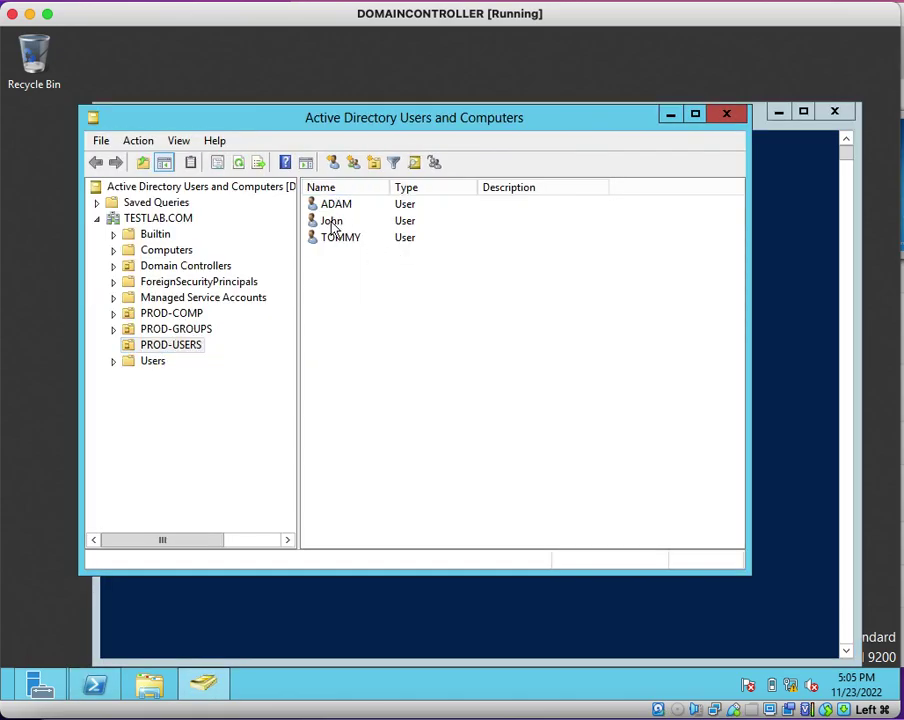
left_click(331, 221)
double_click(333, 224)
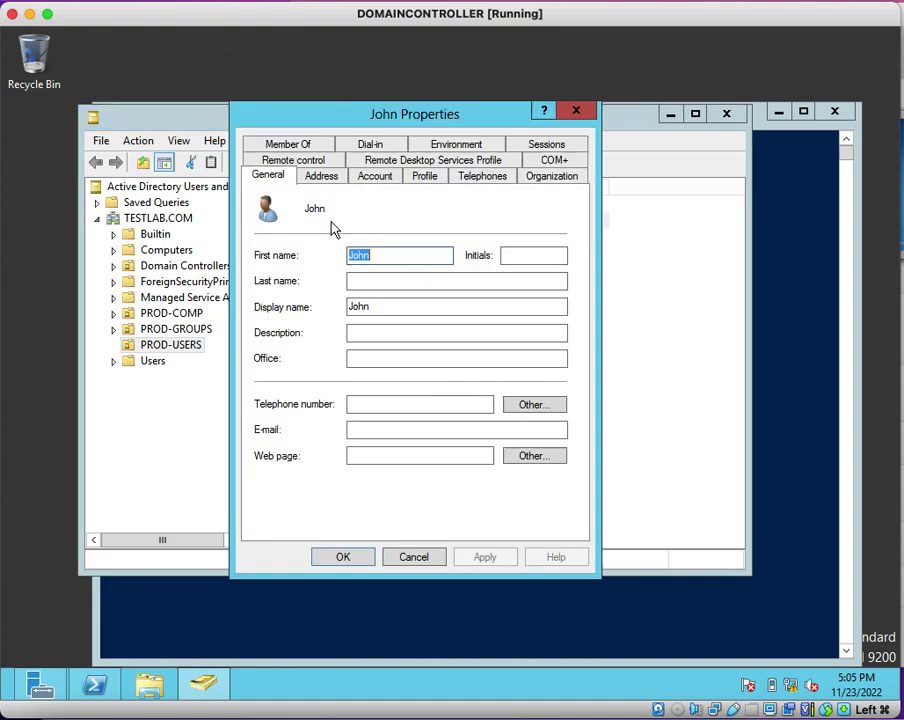
left_click(378, 186)
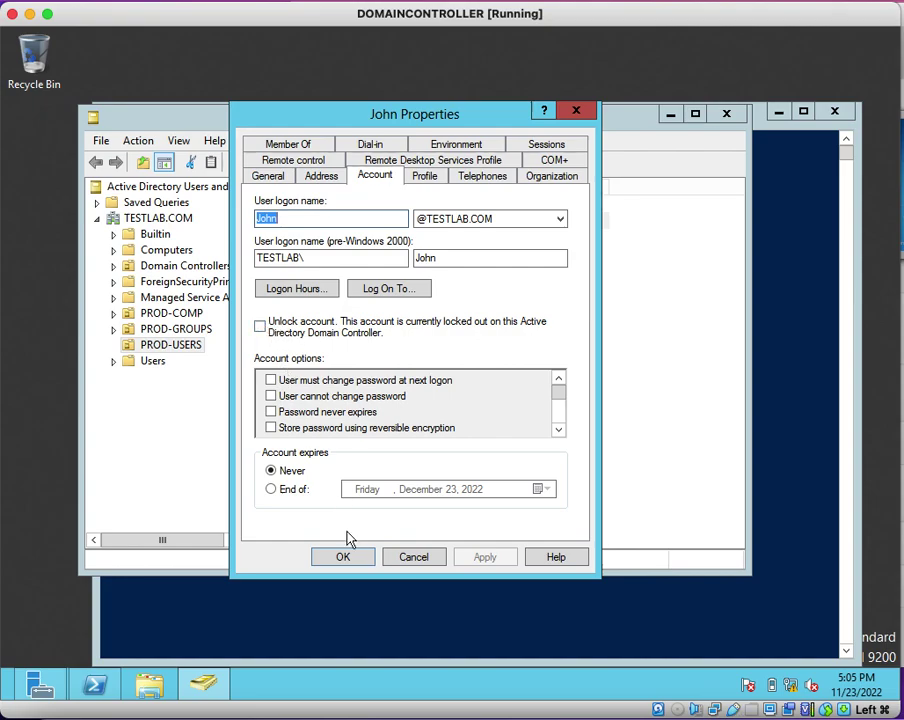
left_click(260, 327)
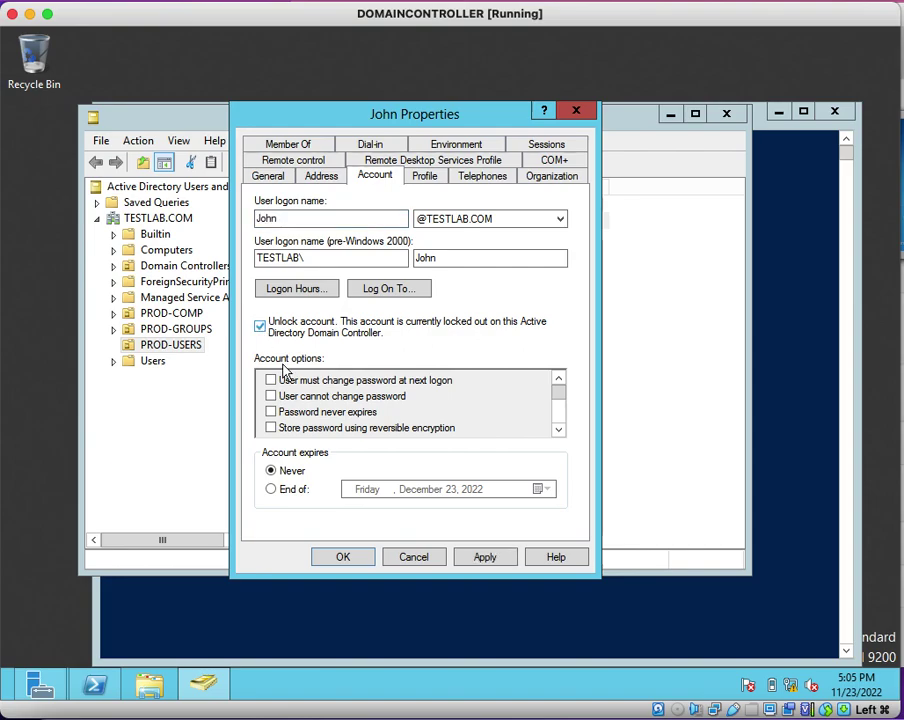
left_click(487, 558)
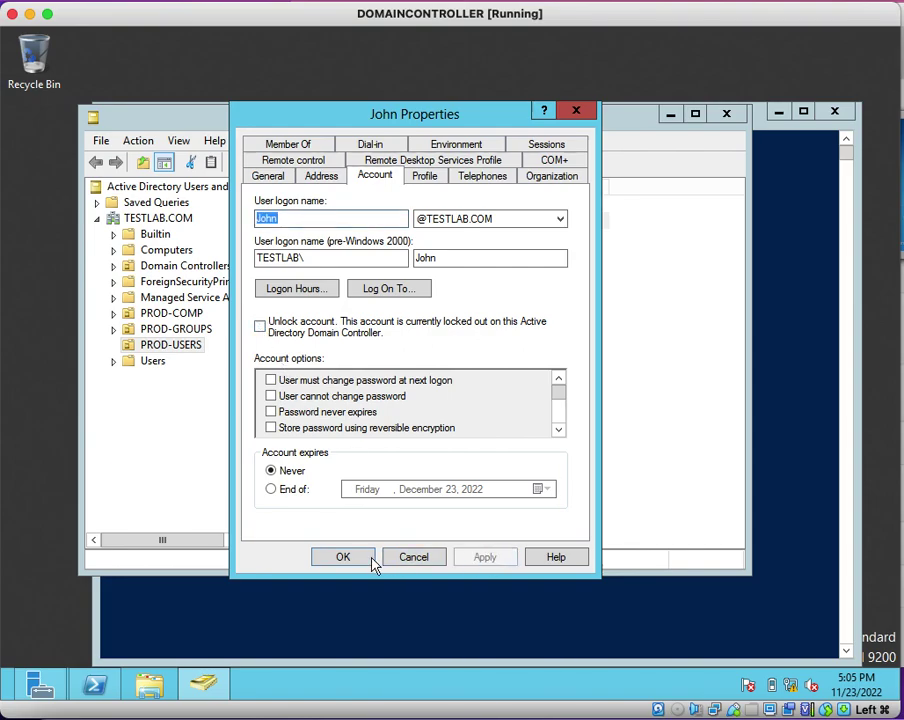
left_click(370, 562)
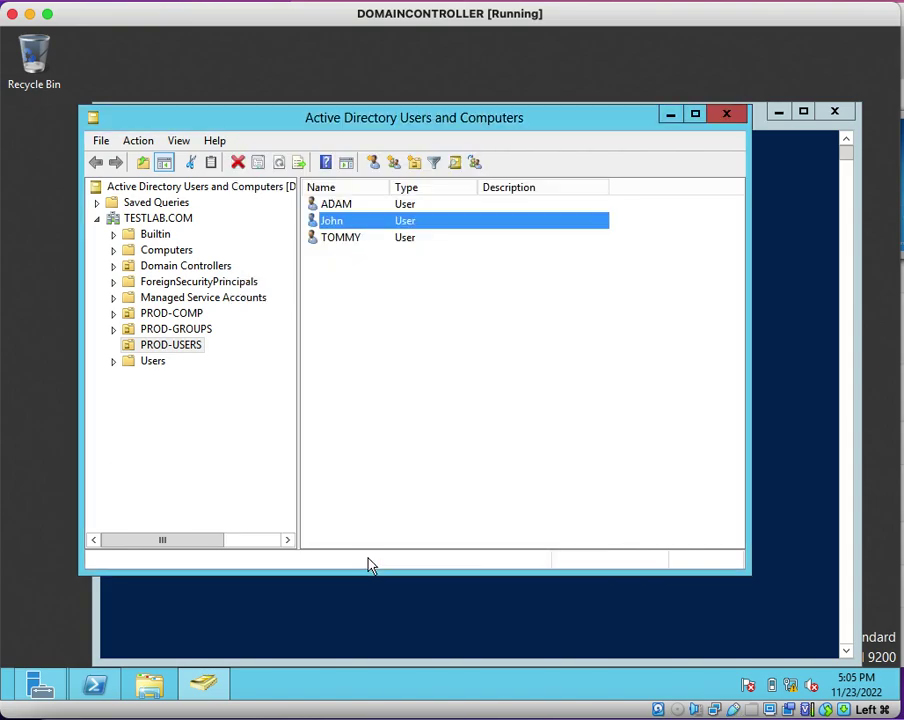
Confirm the user's Account tab shows the account unlocked, then return to PowerShell
double_click(358, 228)
left_click(380, 180)
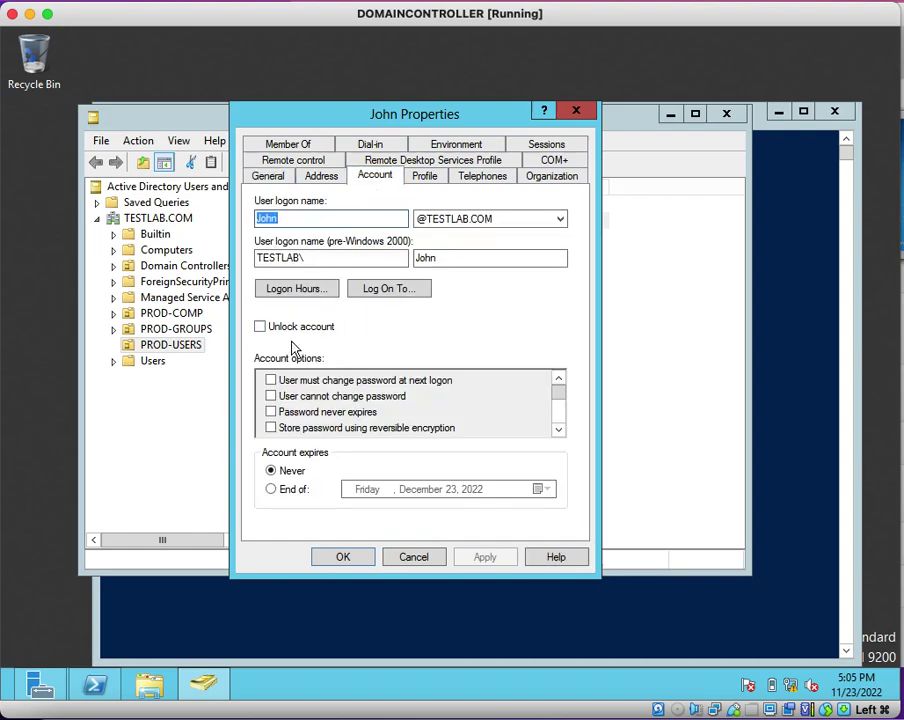
left_click(343, 557)
left_click(600, 275)
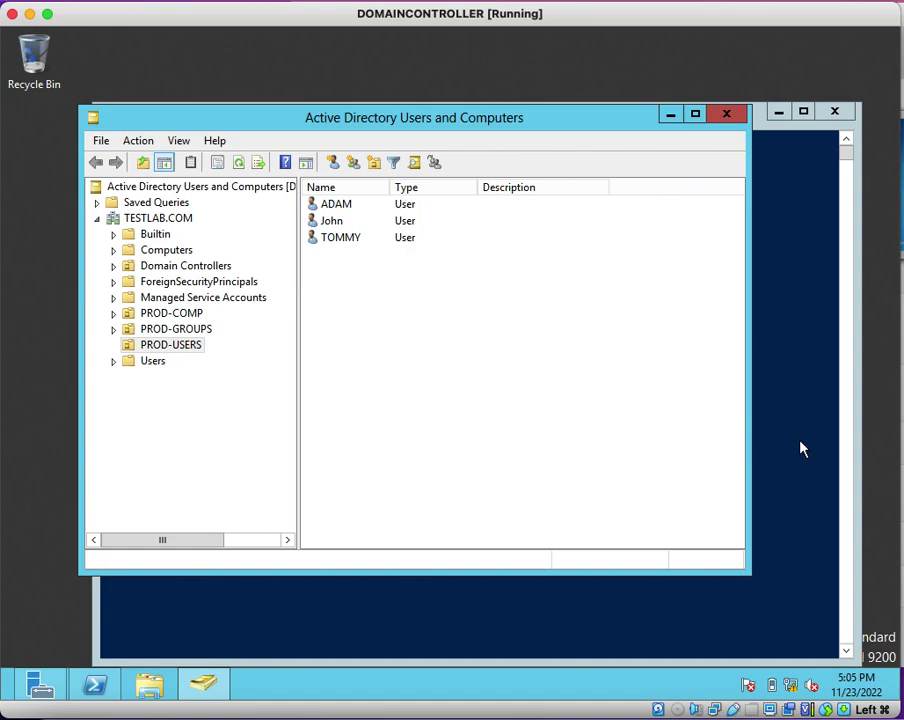
left_click(800, 449)
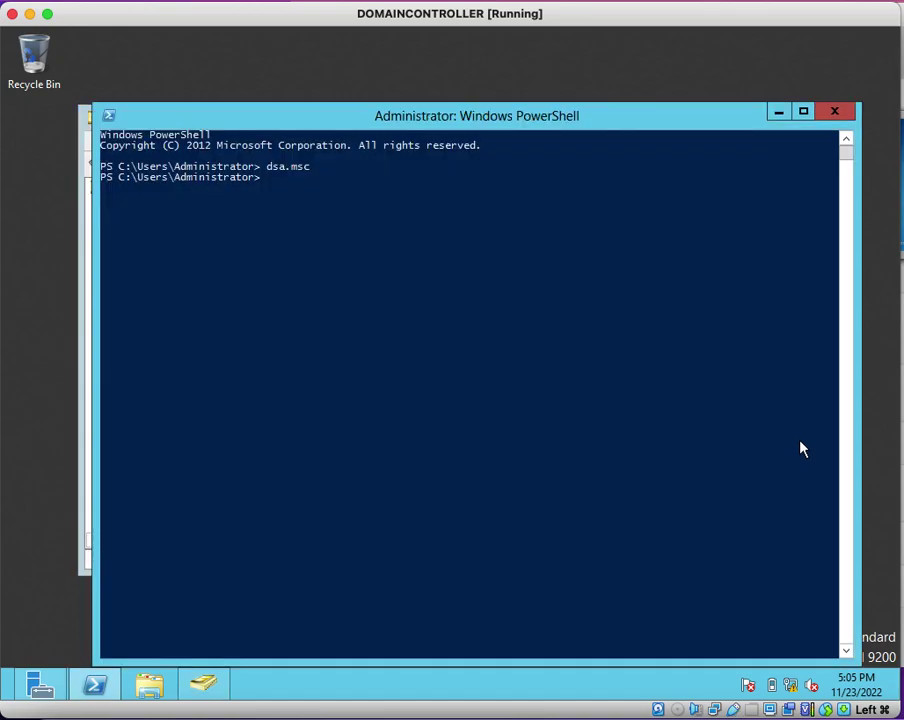
Run eventvwr and show the Windows Logs Security log maximized, with a taller event list
left_click(490, 264)
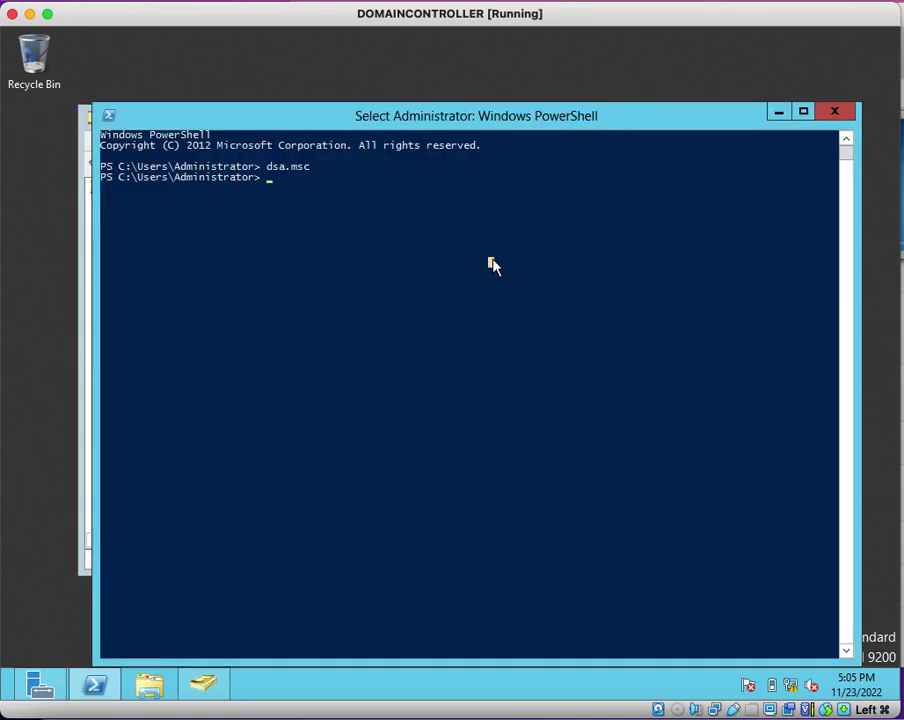
type("even")
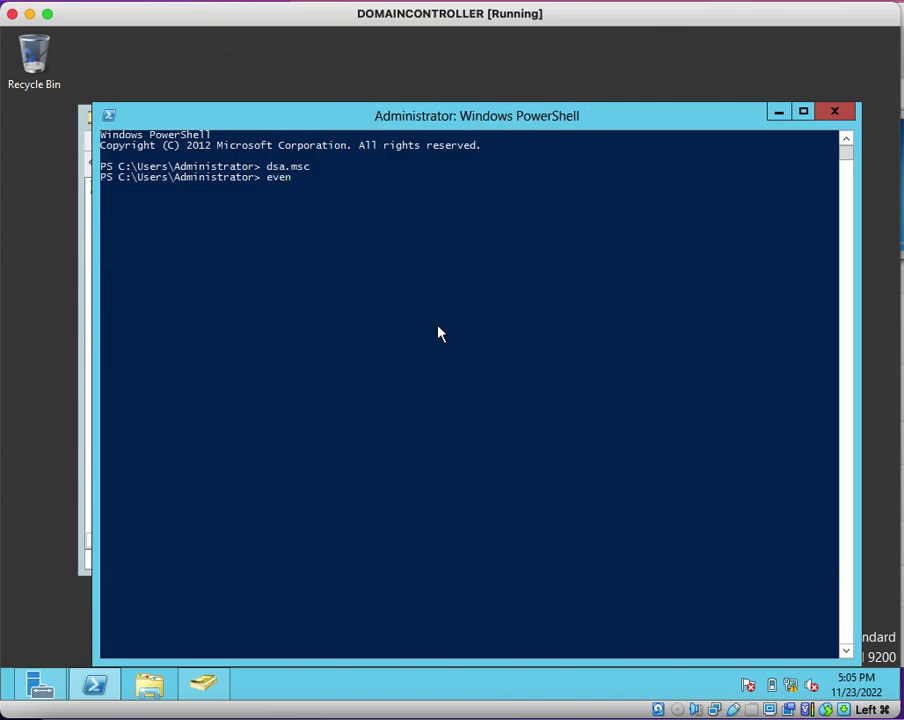
type("tvw")
type("r")
key("Return")
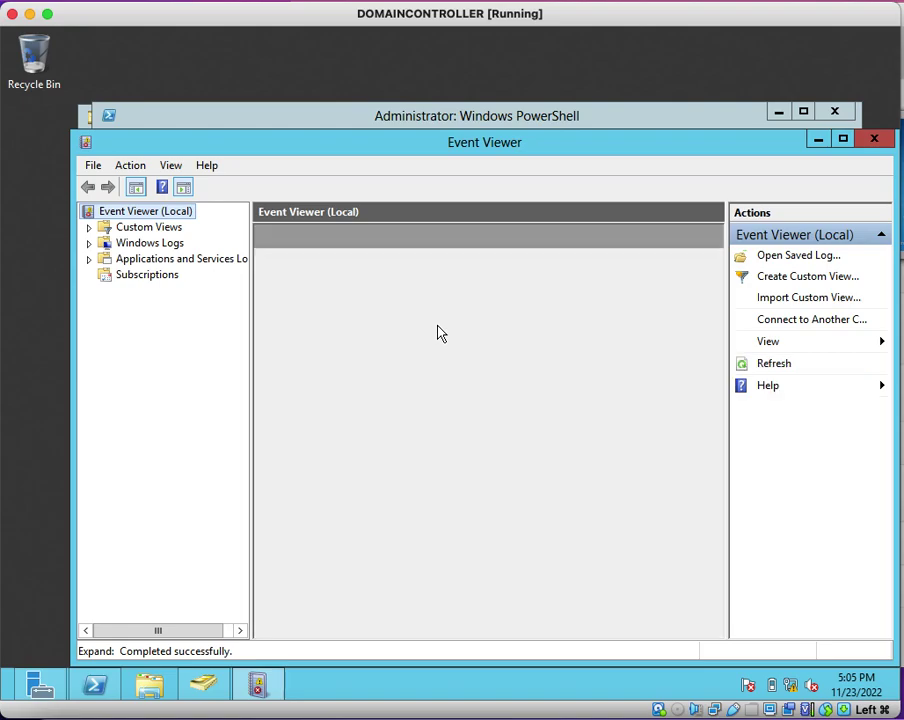
left_click(90, 244)
left_click(150, 276)
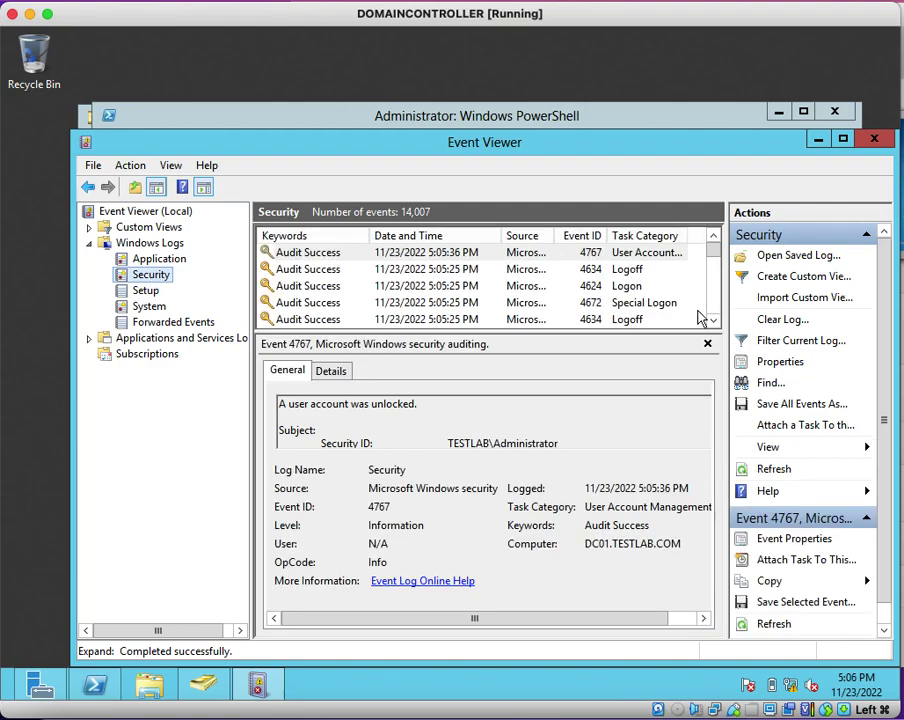
left_click(843, 139)
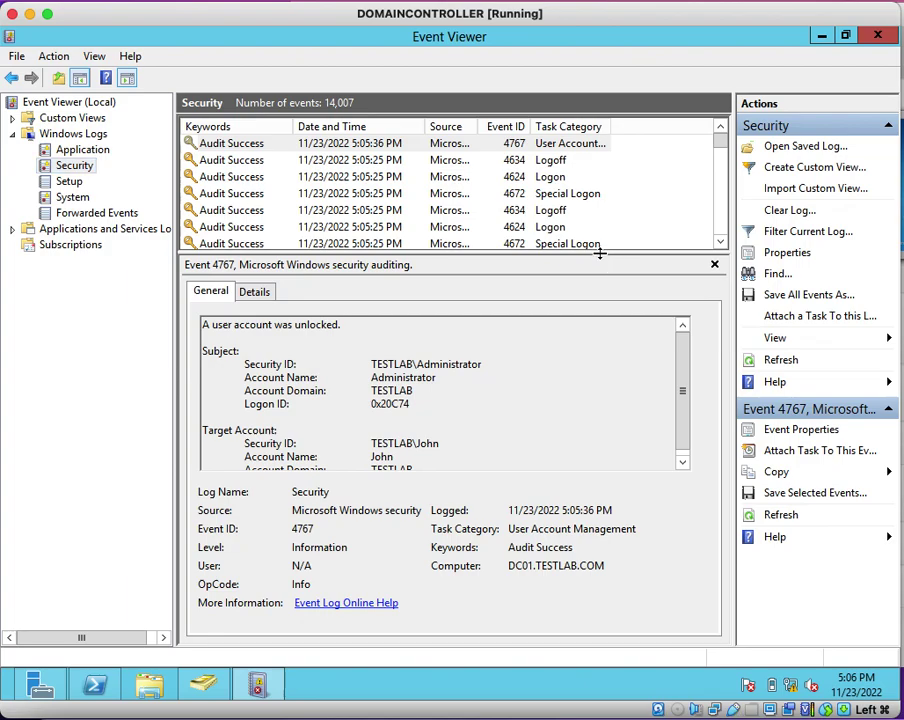
left_click_drag(597, 251, 596, 313)
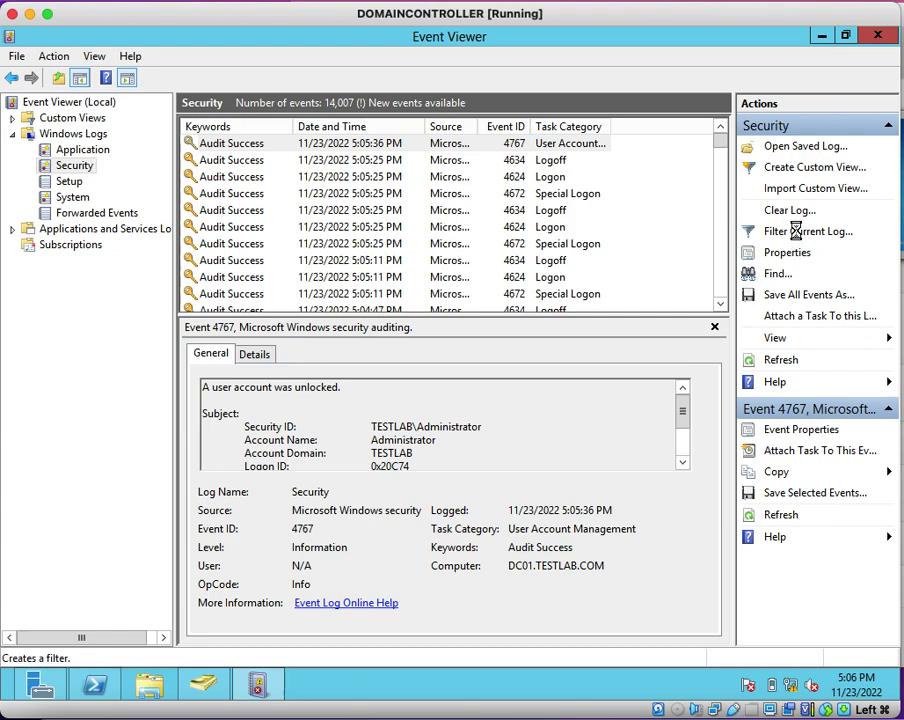
Filter the Security log to Event ID 4740
left_click(796, 233)
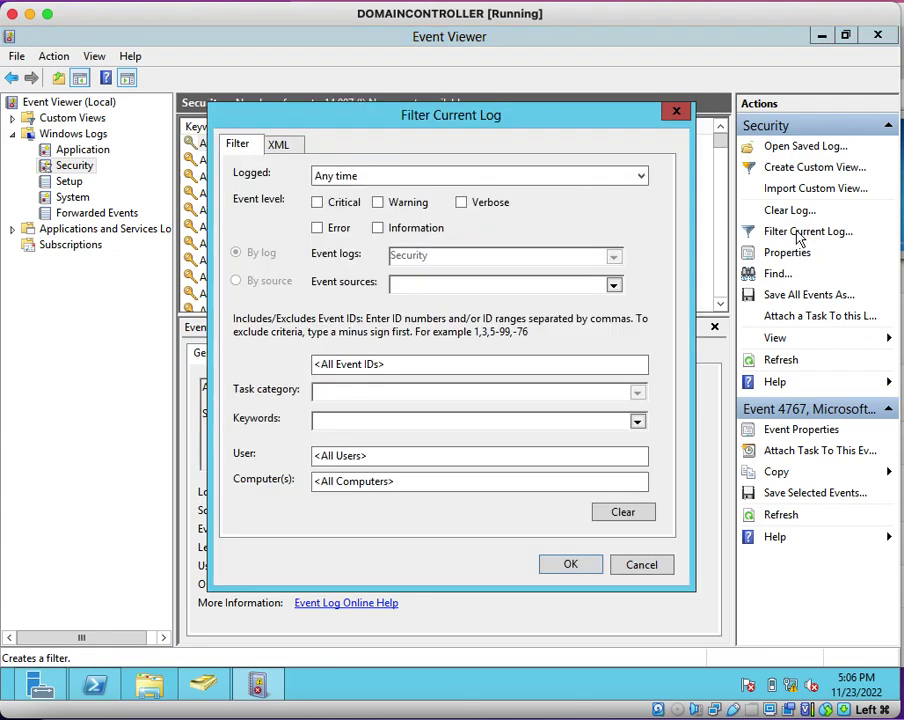
left_click(363, 365)
type("4740")
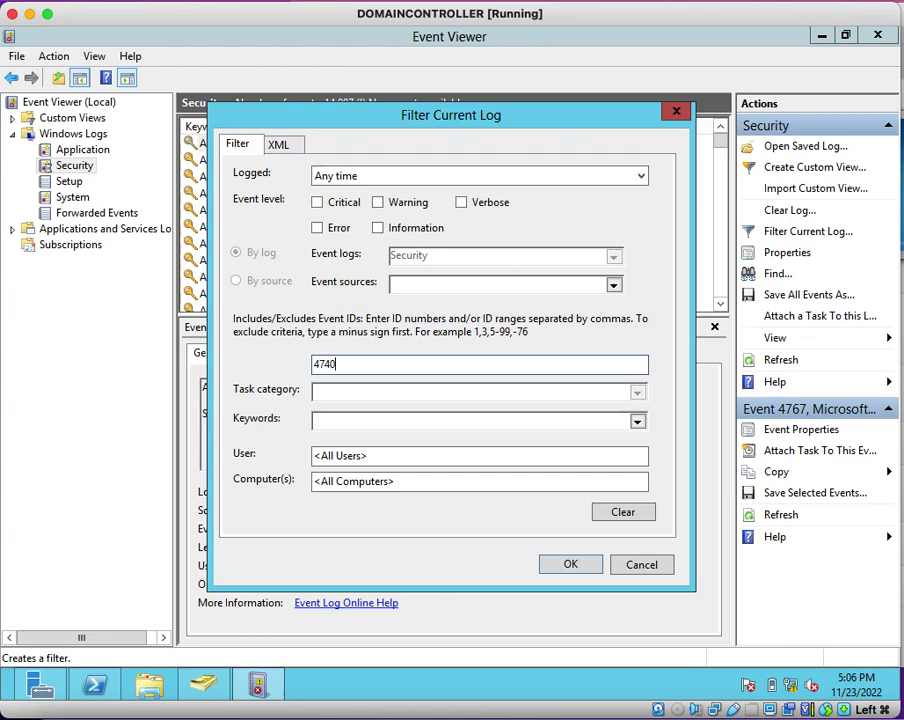
left_click(562, 562)
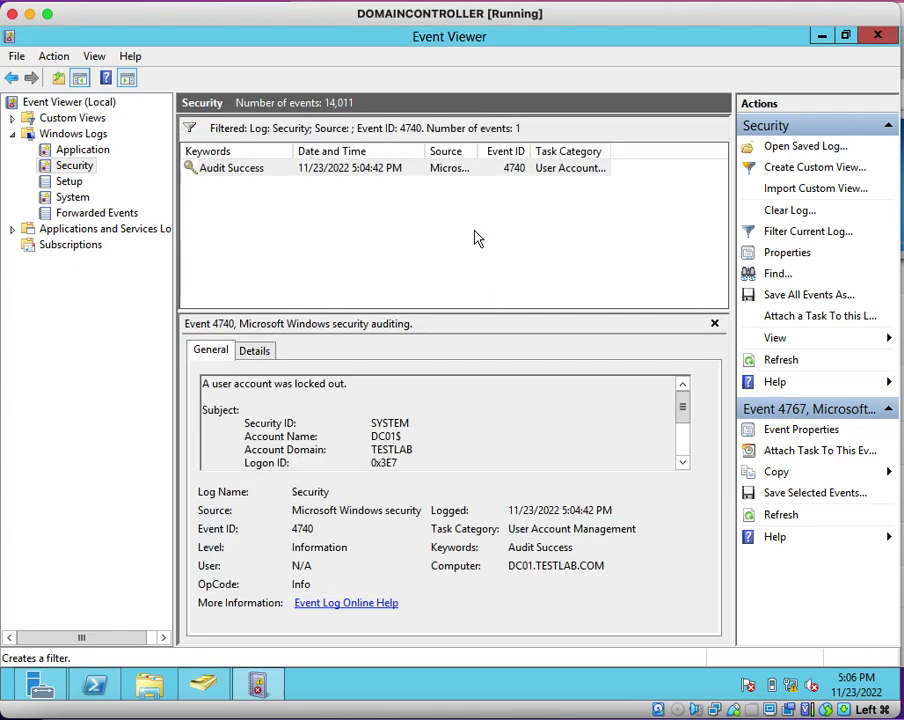
Inspect the lockout event's details, identifying the locked account and caller computer COMP01
left_click(389, 174)
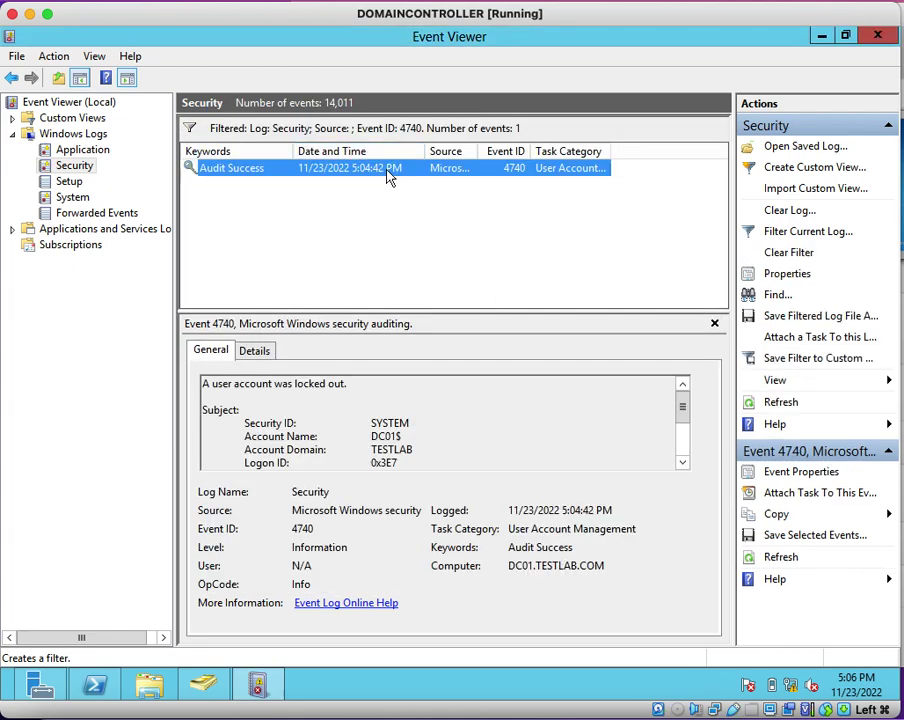
double_click(389, 174)
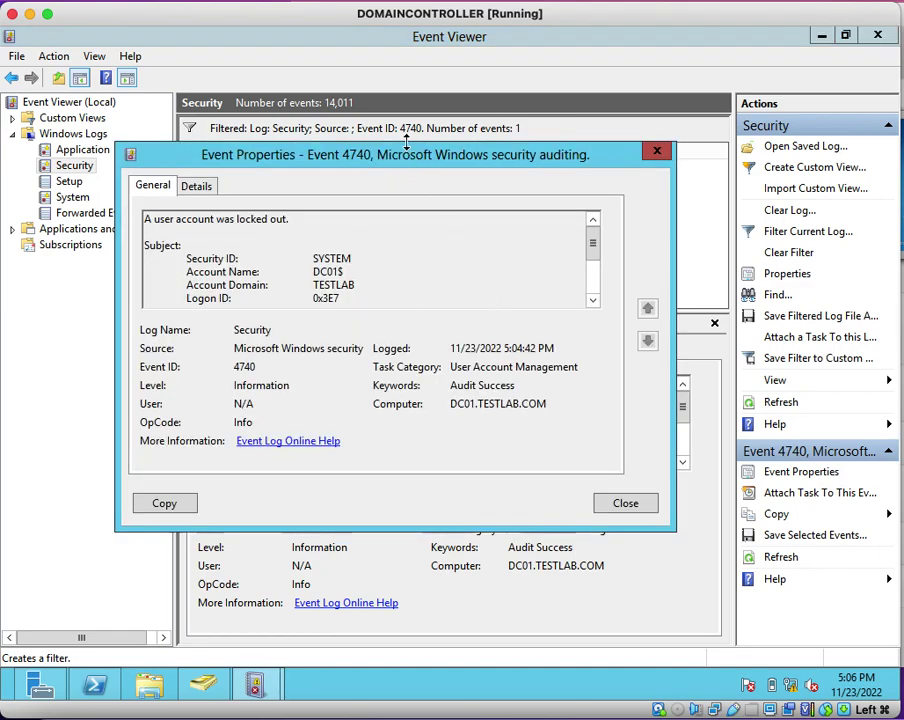
left_click_drag(405, 144, 410, 30)
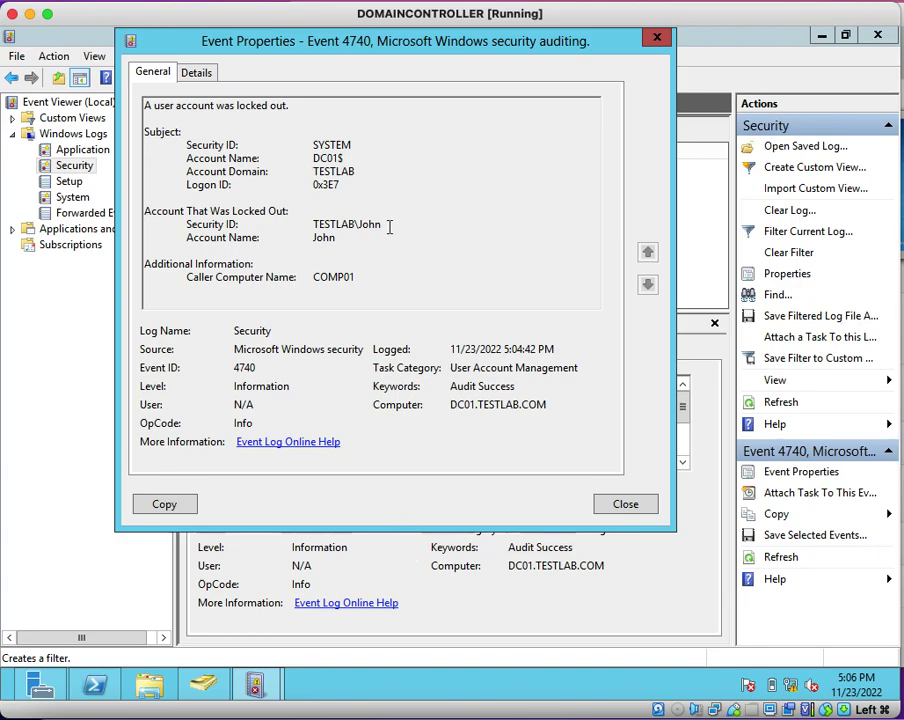
left_click_drag(386, 225, 313, 225)
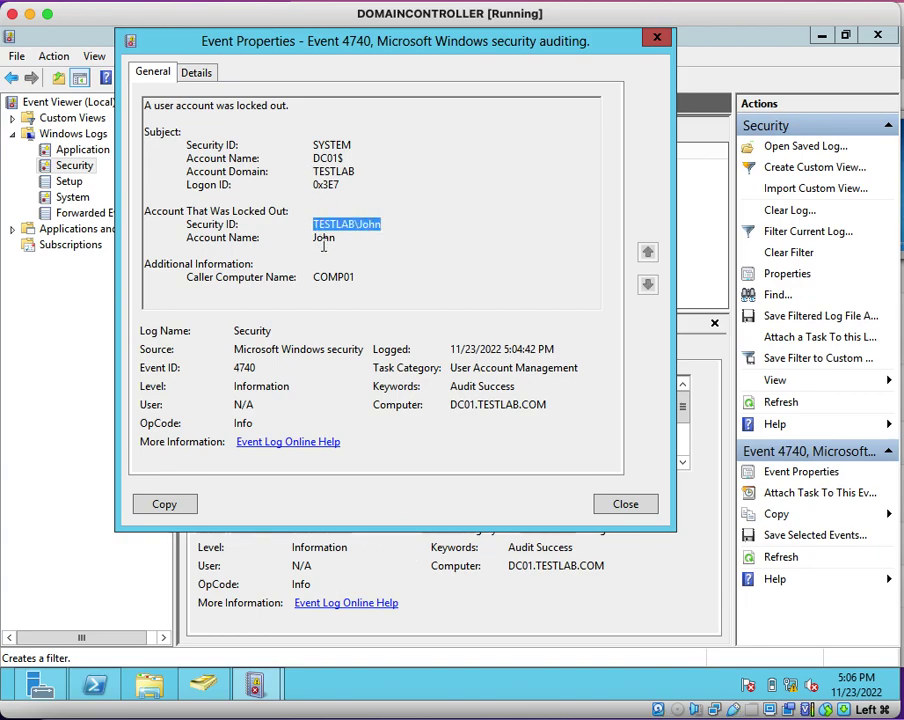
left_click_drag(358, 277, 296, 277)
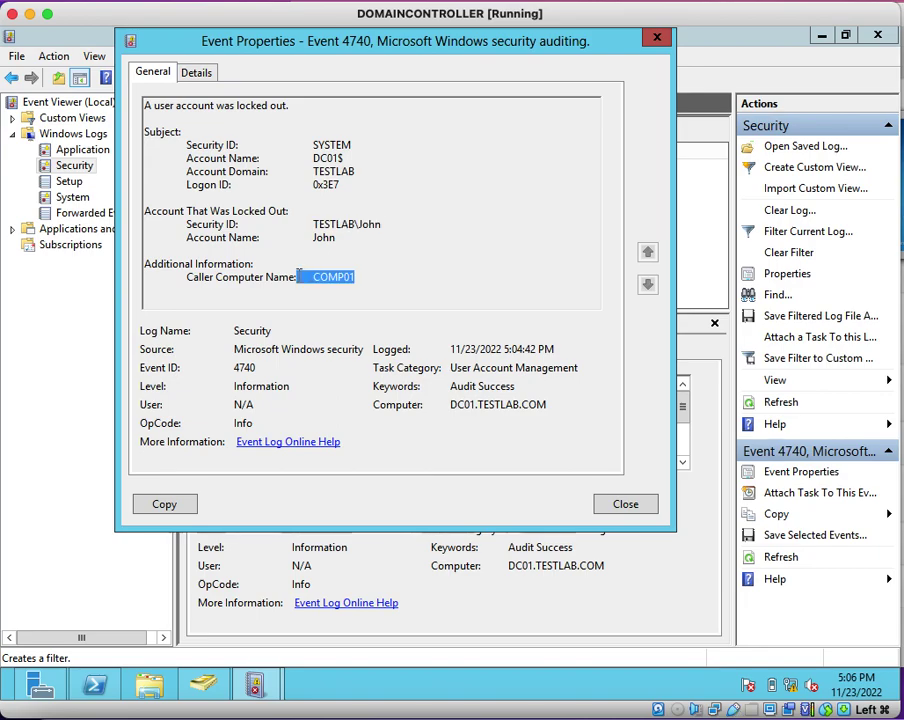
left_click(425, 262)
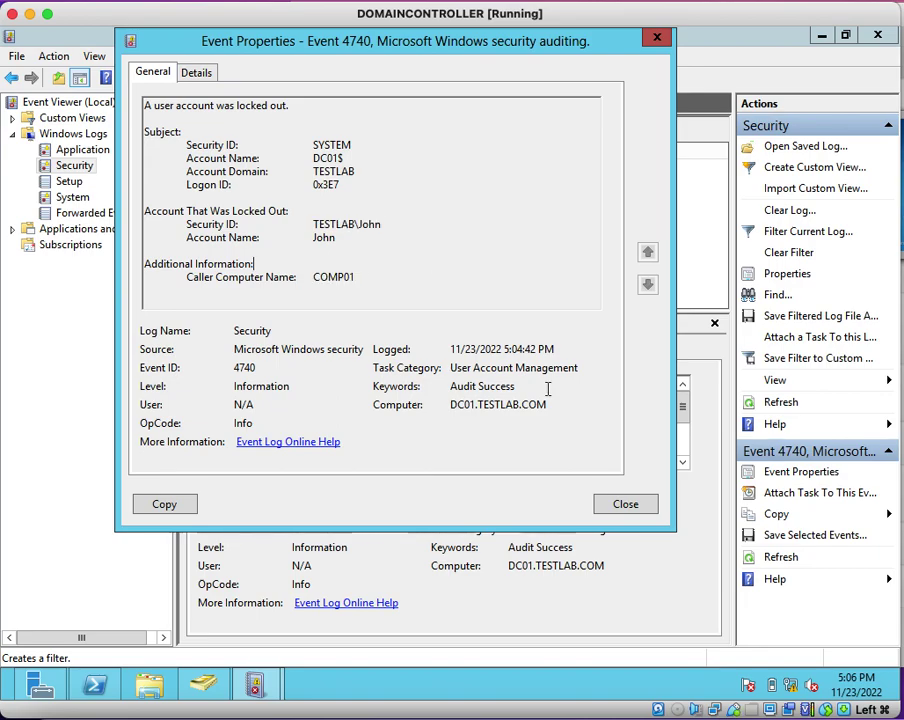
left_click(616, 508)
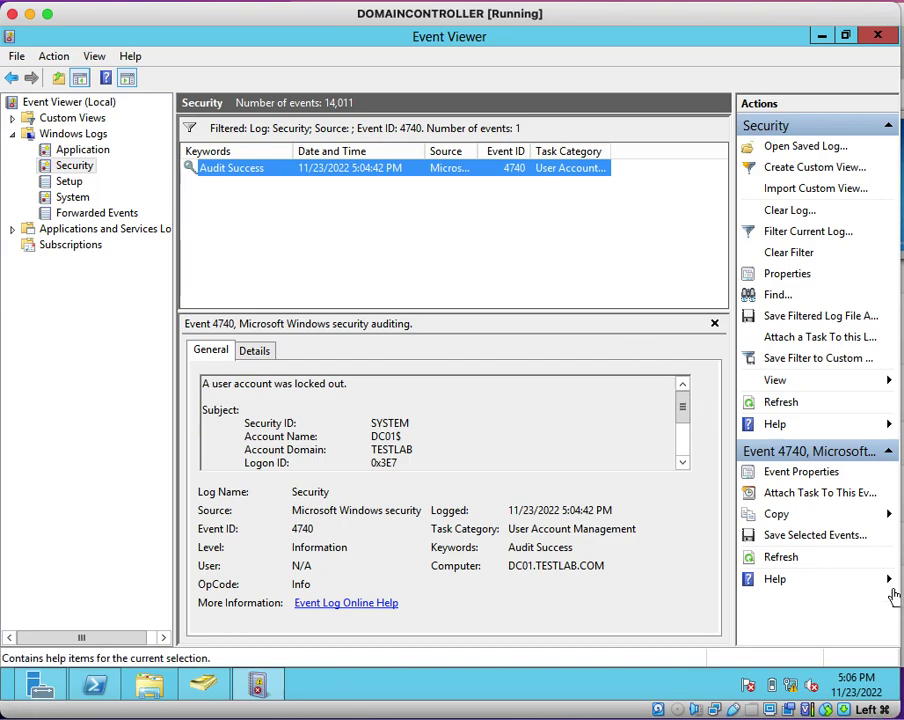
On the CLIENT VM, dismiss the lockout error and sign in with the account's password
key("super+grave")
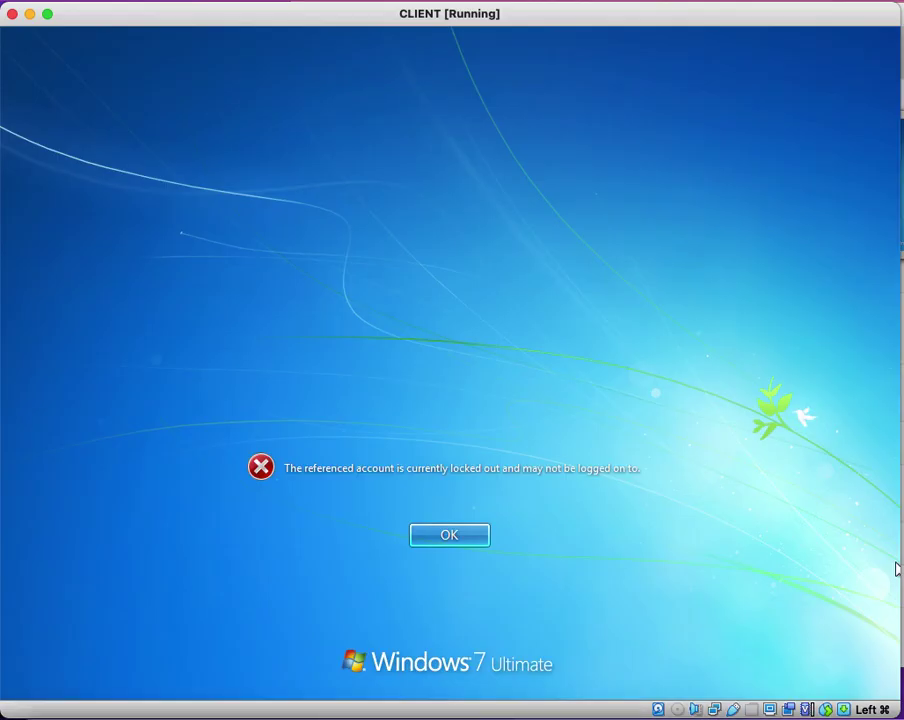
left_click(429, 537)
left_click(402, 461)
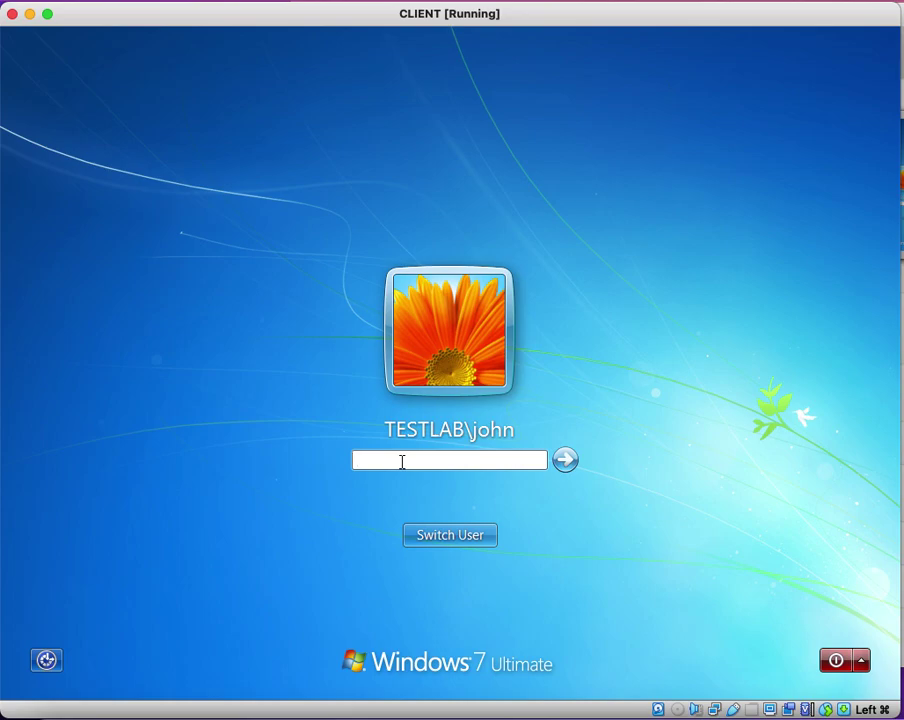
type("******")
key("Return")
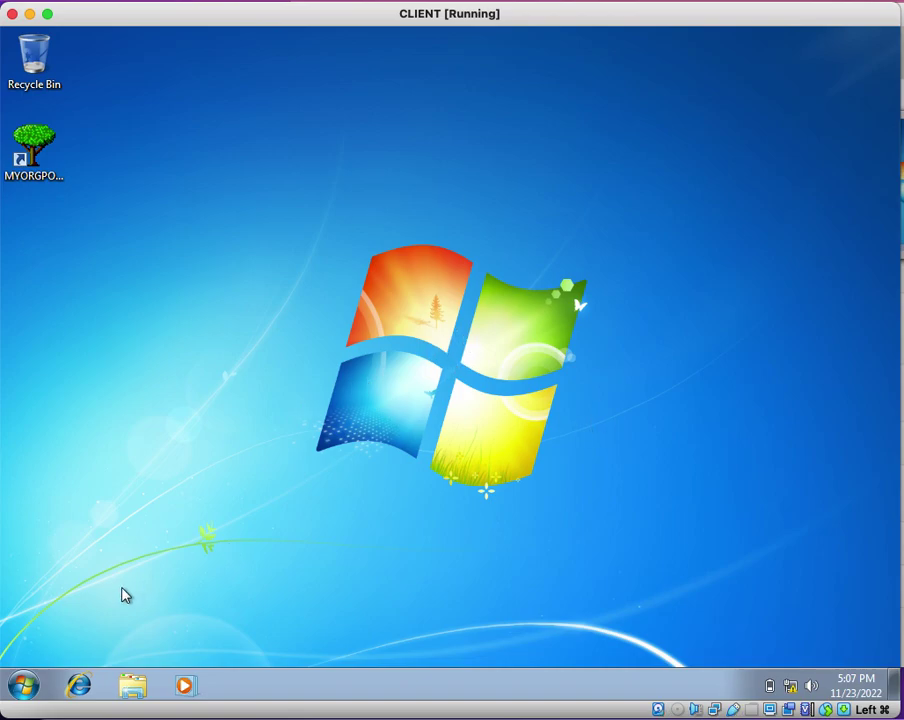
Open Control Panel from the Windows 7 Start menu
left_click(22, 684)
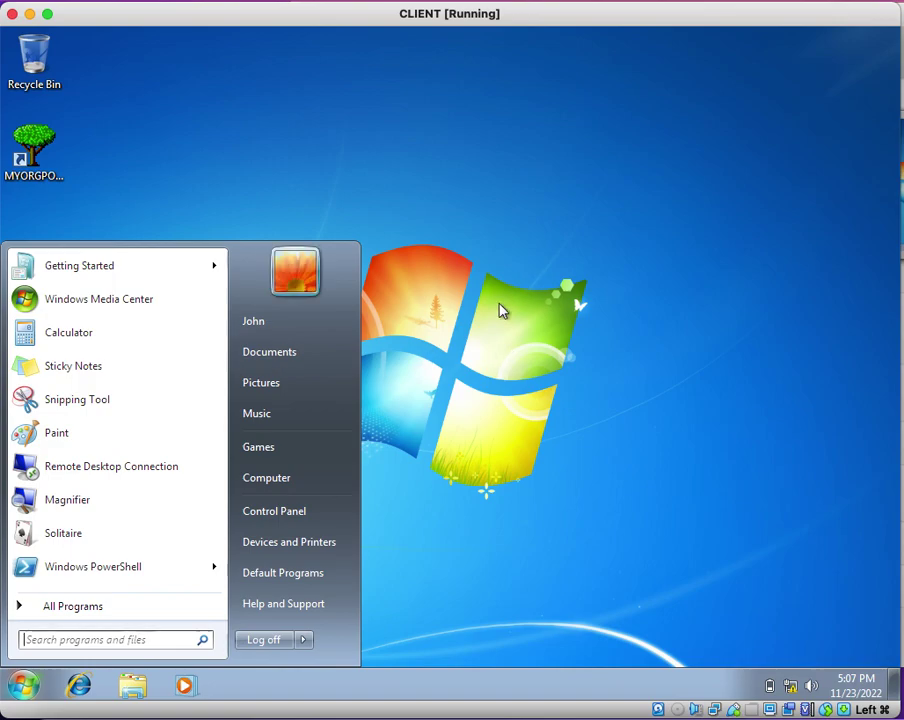
left_click(446, 364)
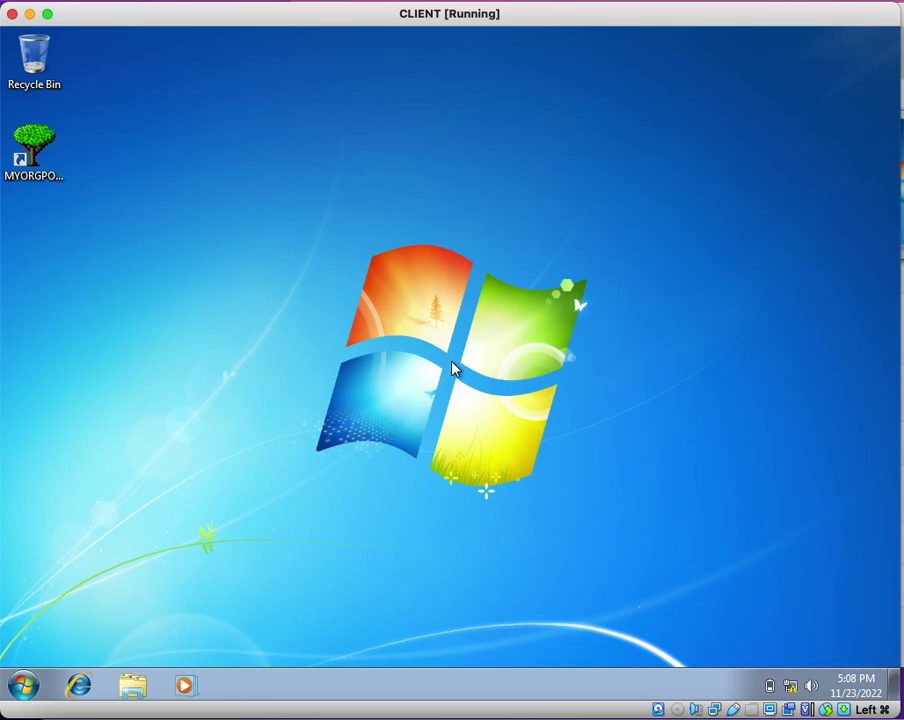
left_click(23, 685)
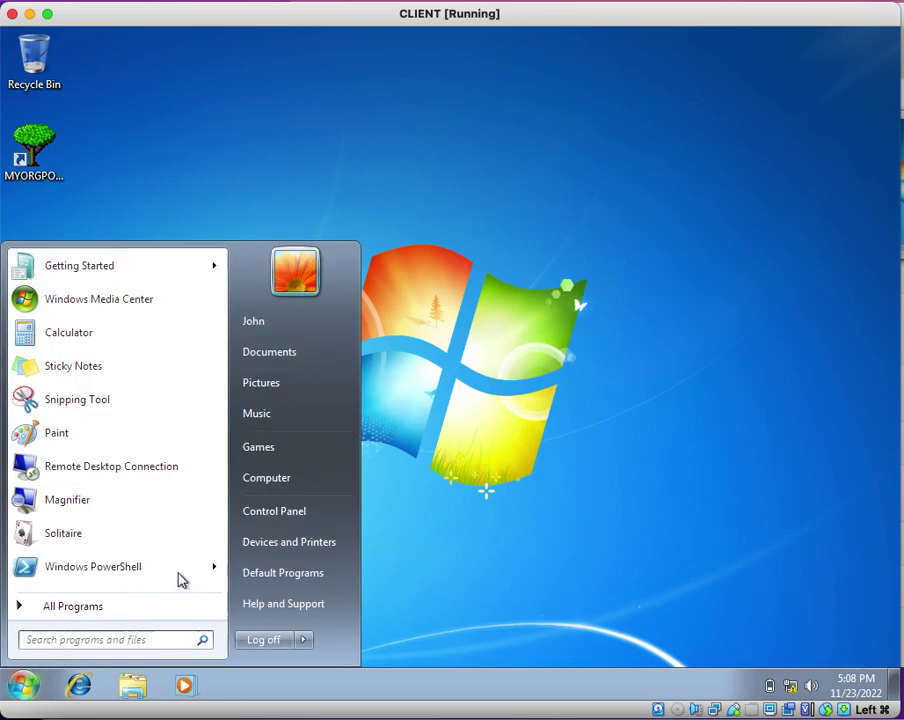
left_click(293, 511)
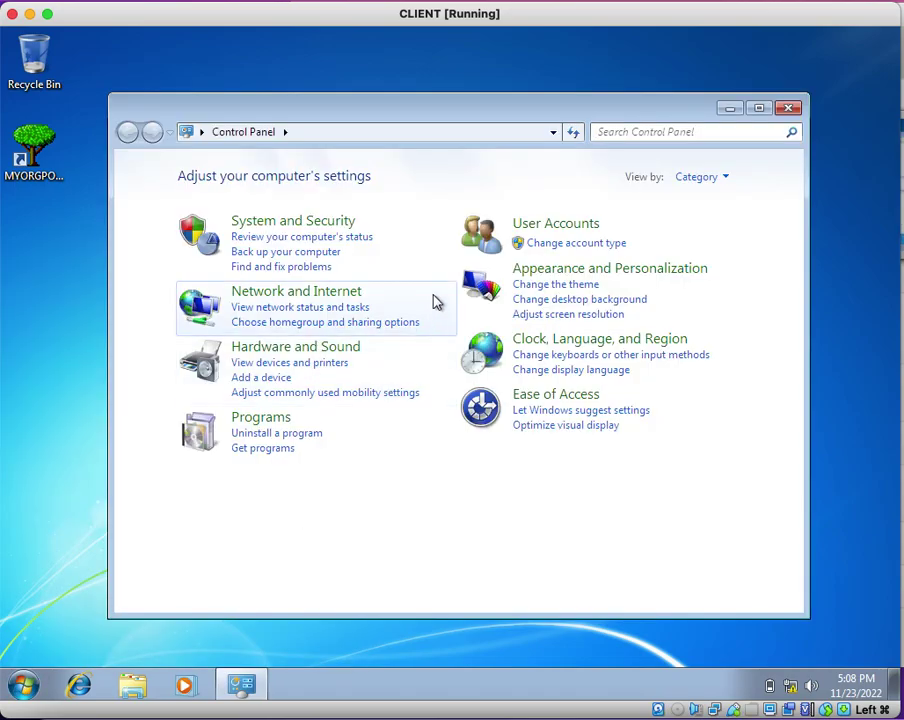
Search Control Panel for 'cre' and open Credential Manager maximized
left_click(637, 131)
type("cre")
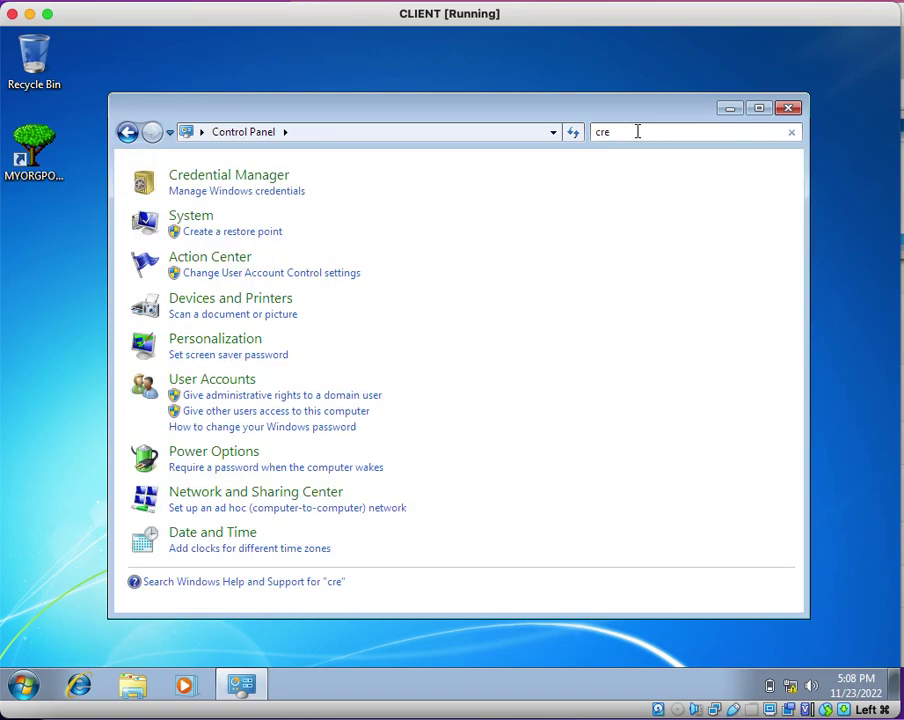
left_click(222, 185)
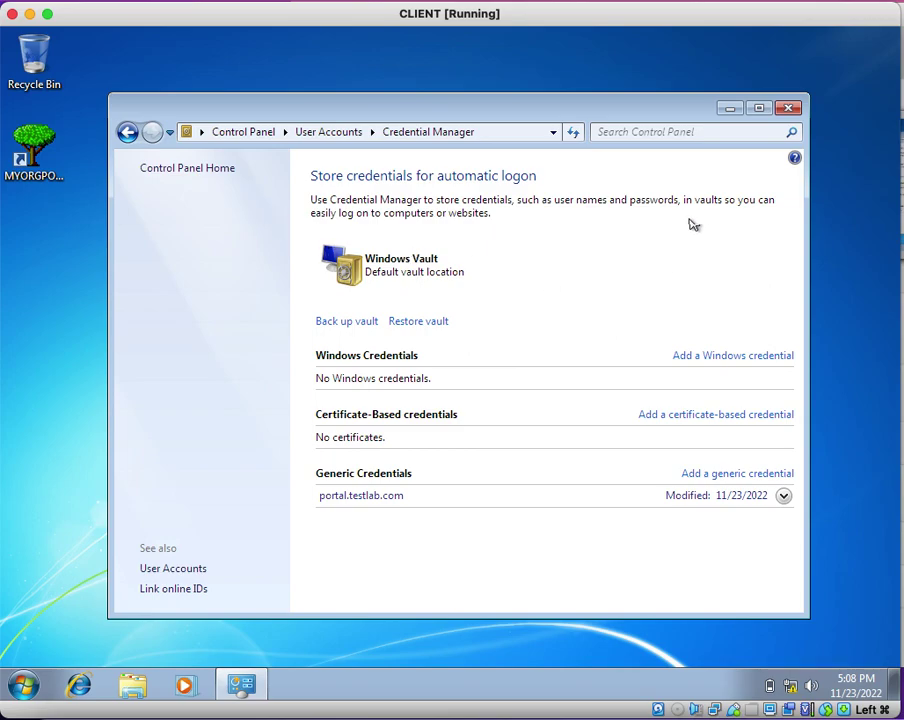
left_click(758, 108)
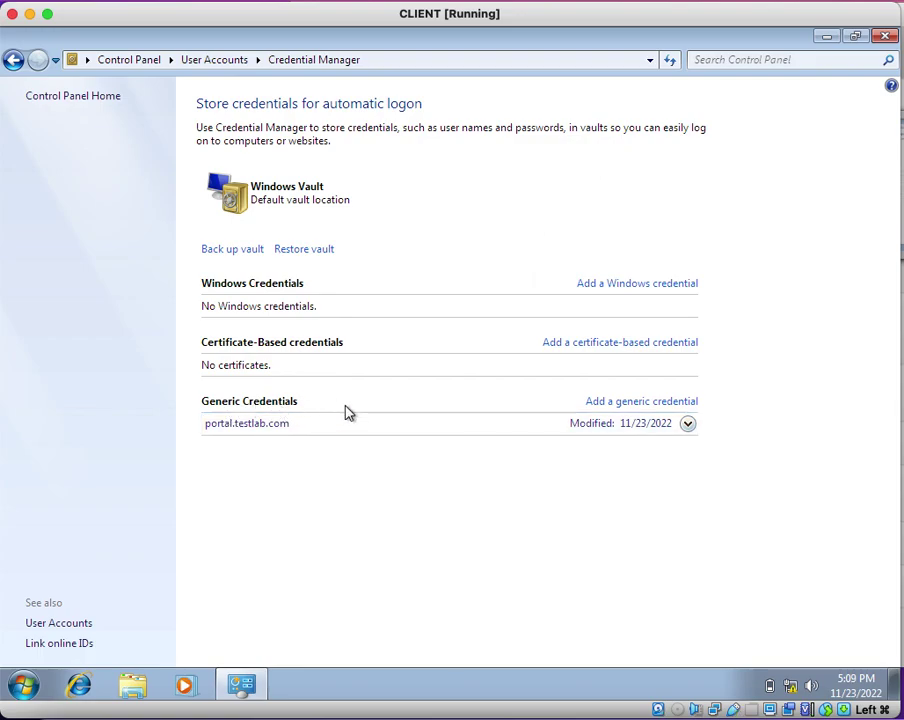
Replace the portal.testlab.com credential's password, save it, and verify it shows Modified: Today
left_click(688, 424)
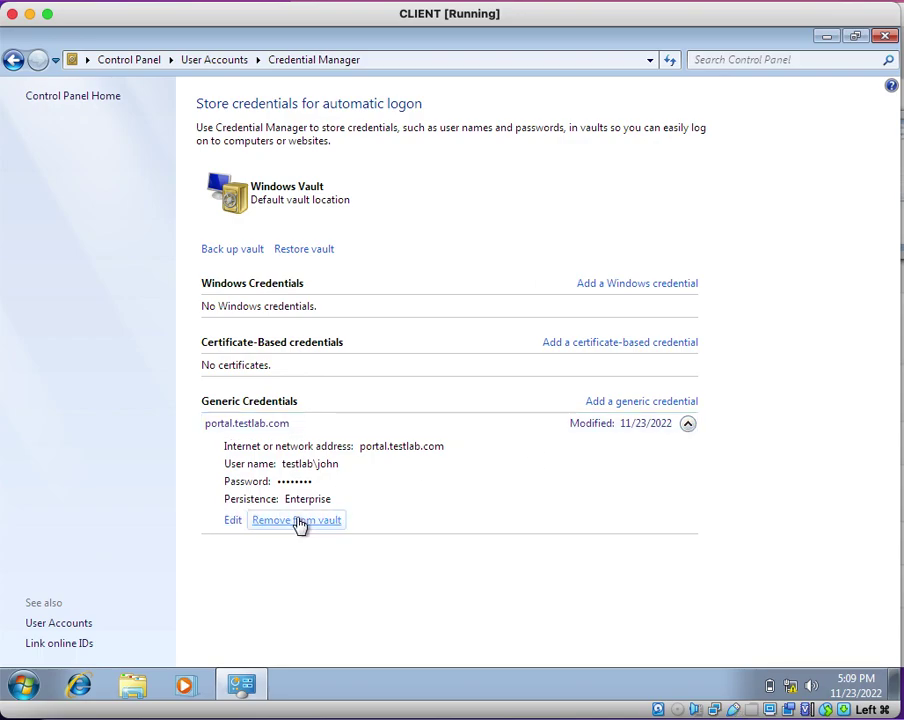
left_click(232, 521)
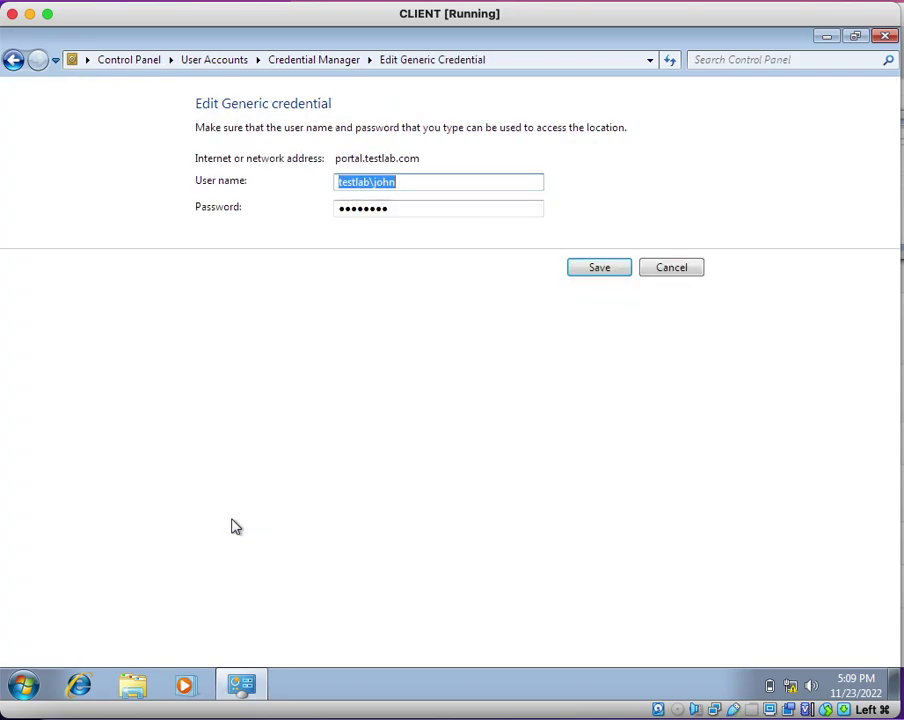
double_click(413, 208)
left_click(413, 208)
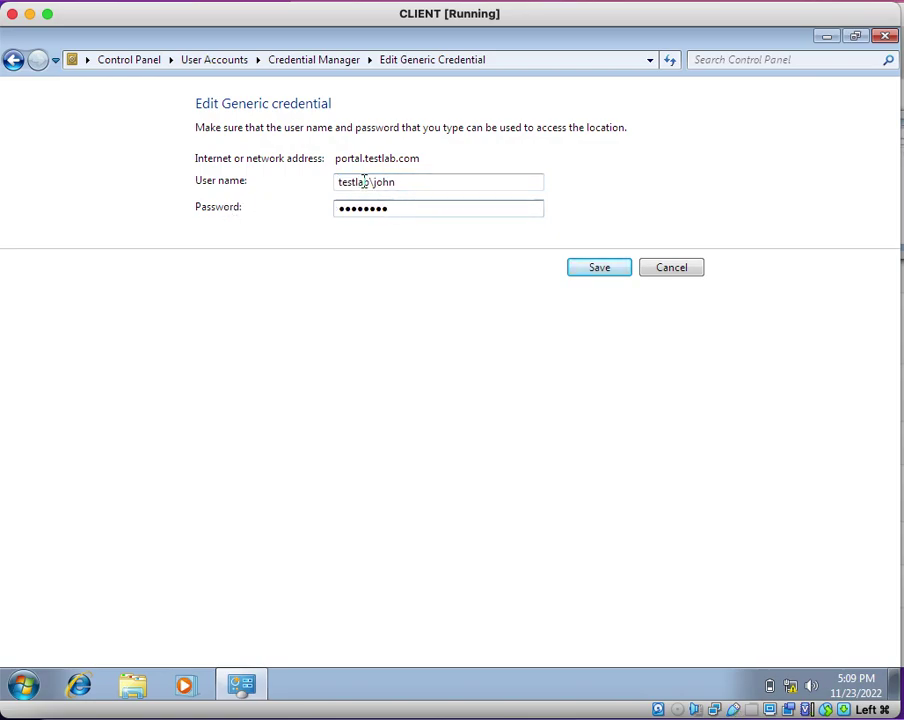
left_click_drag(403, 209, 216, 225)
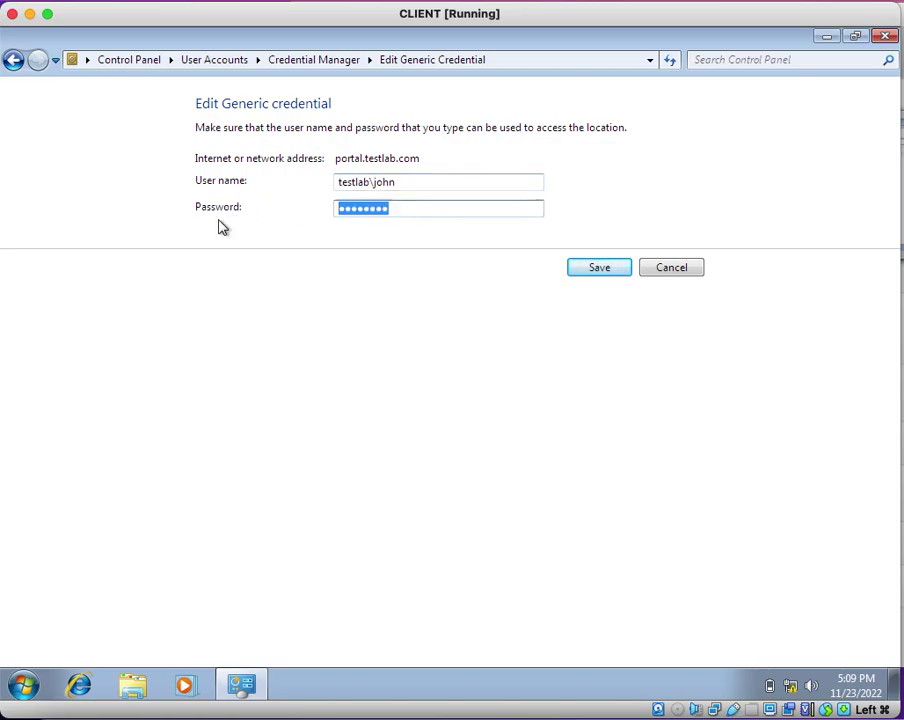
type("*******")
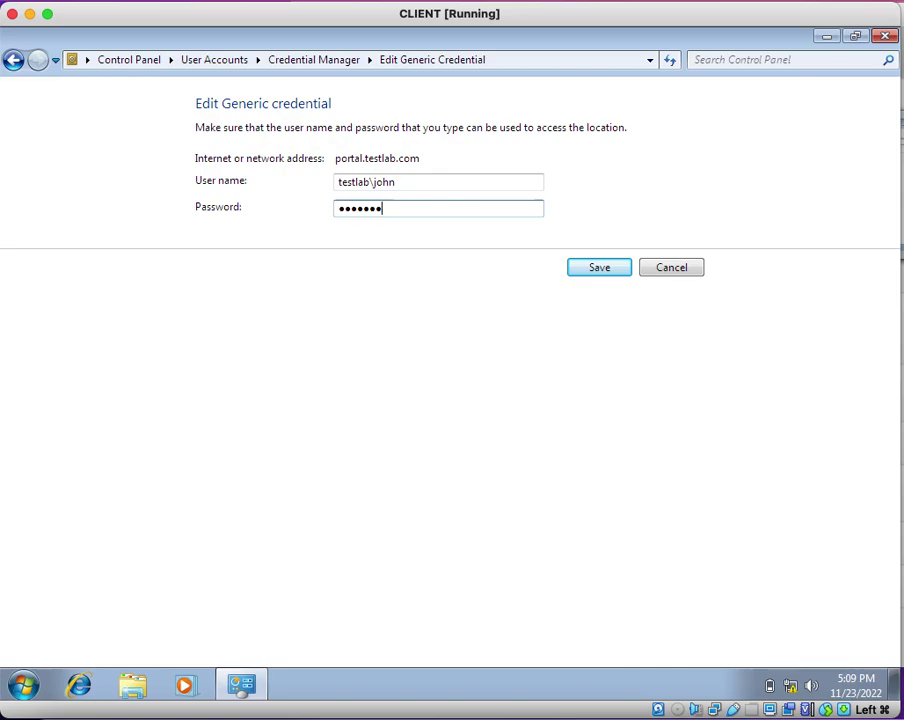
left_click(598, 270)
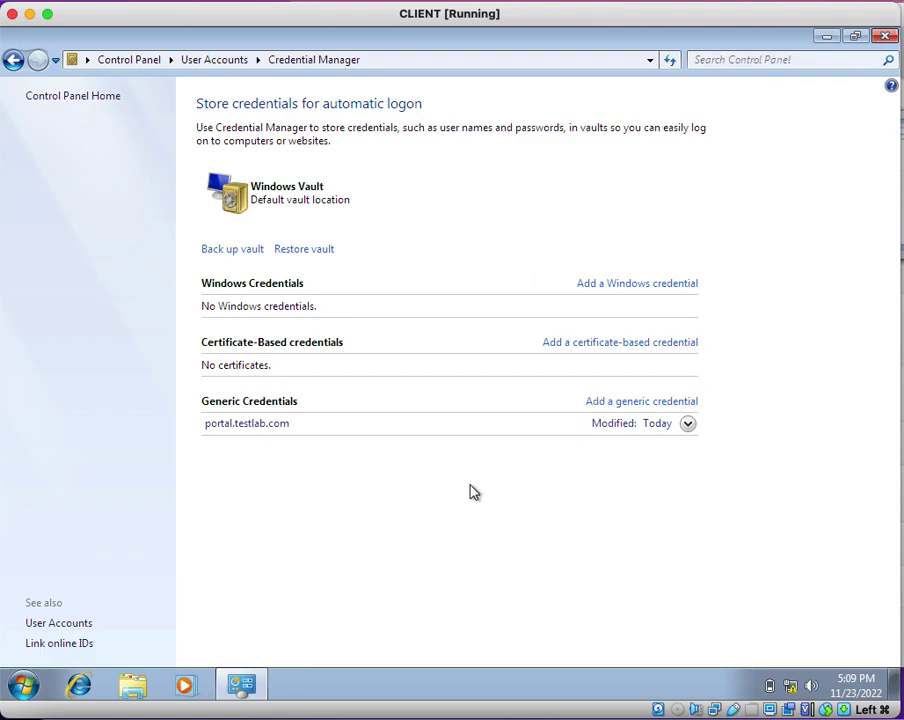
left_click(686, 424)
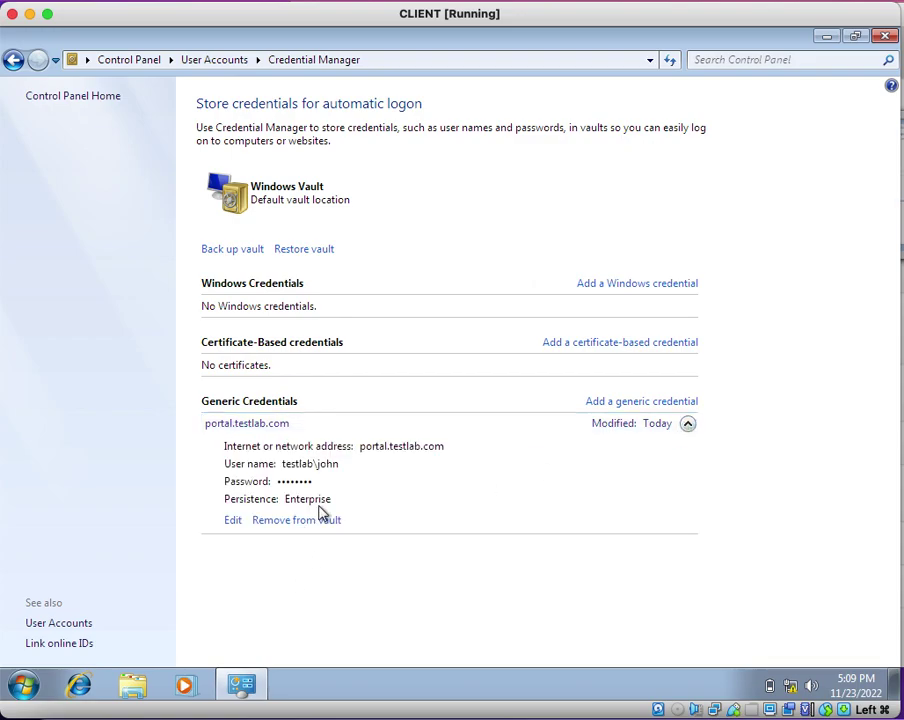